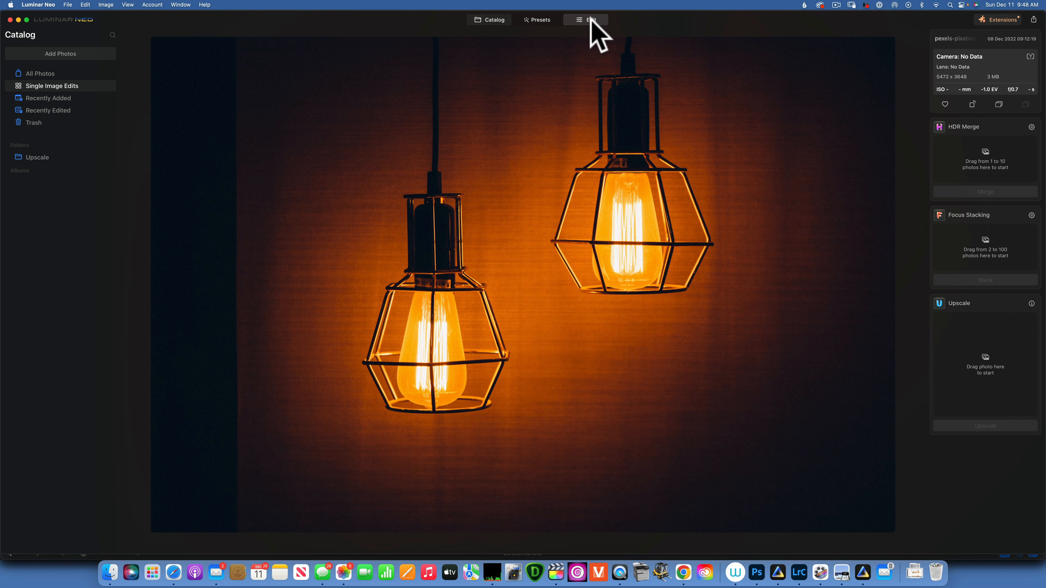
# Step: Open the hanging lamps photo for editing and apply Magic Light with Intensity 73 and Size 58
pyautogui.click(592, 20)
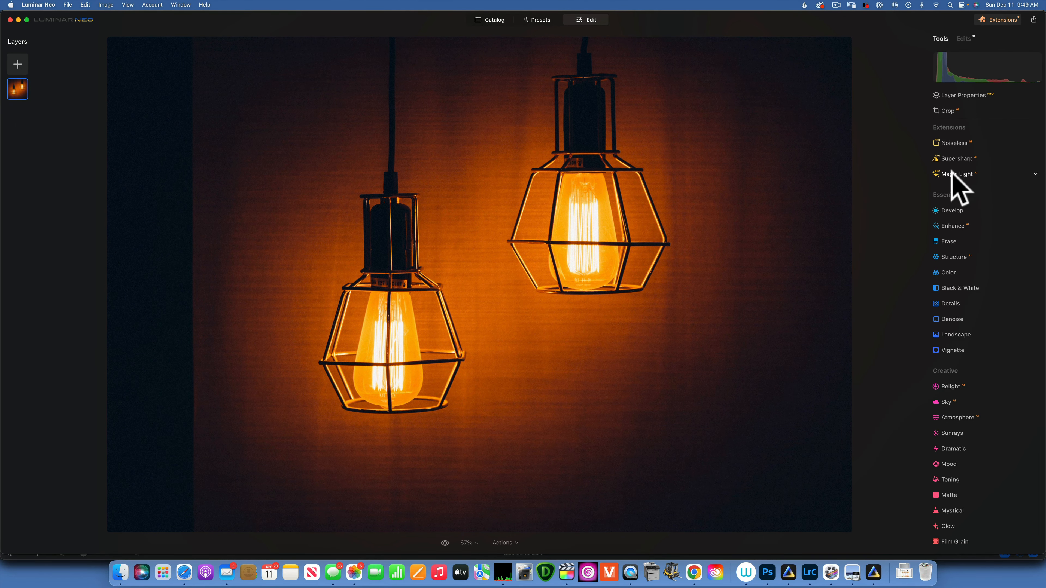
pyautogui.click(976, 175)
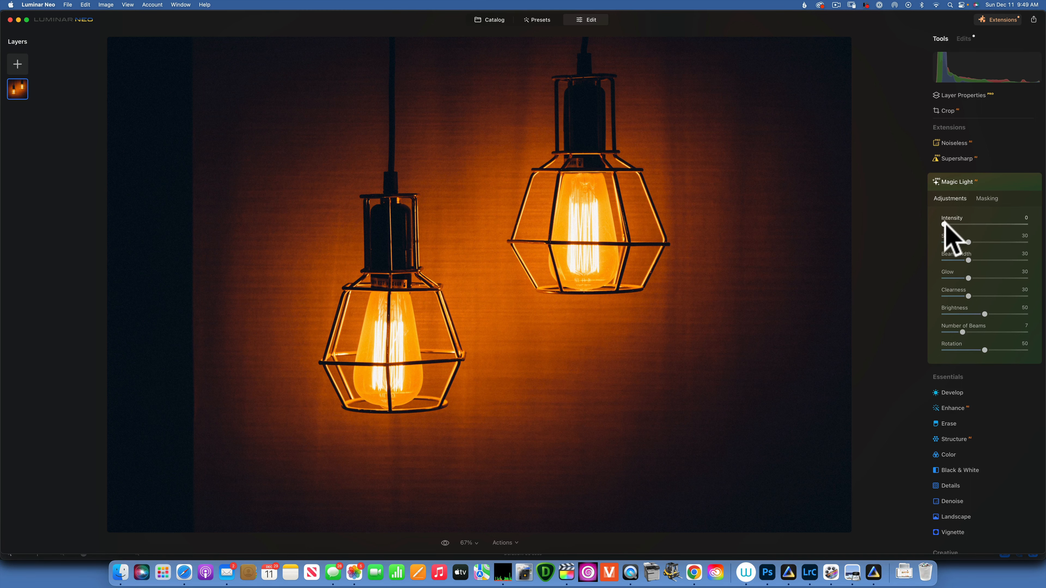
pyautogui.moveTo(944, 224); pyautogui.dragTo(1002, 224)
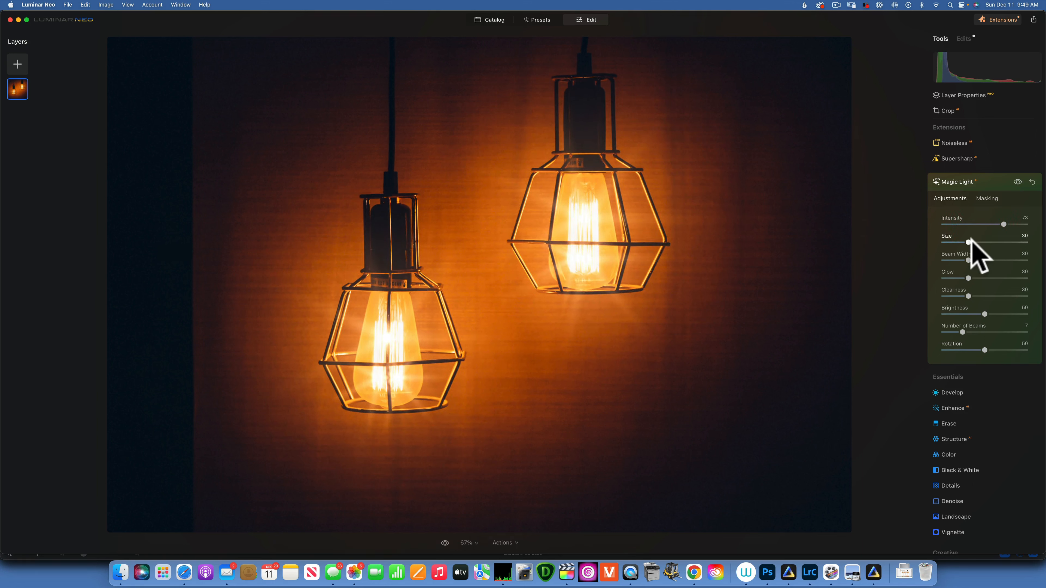
pyautogui.moveTo(969, 242); pyautogui.dragTo(1034, 242)
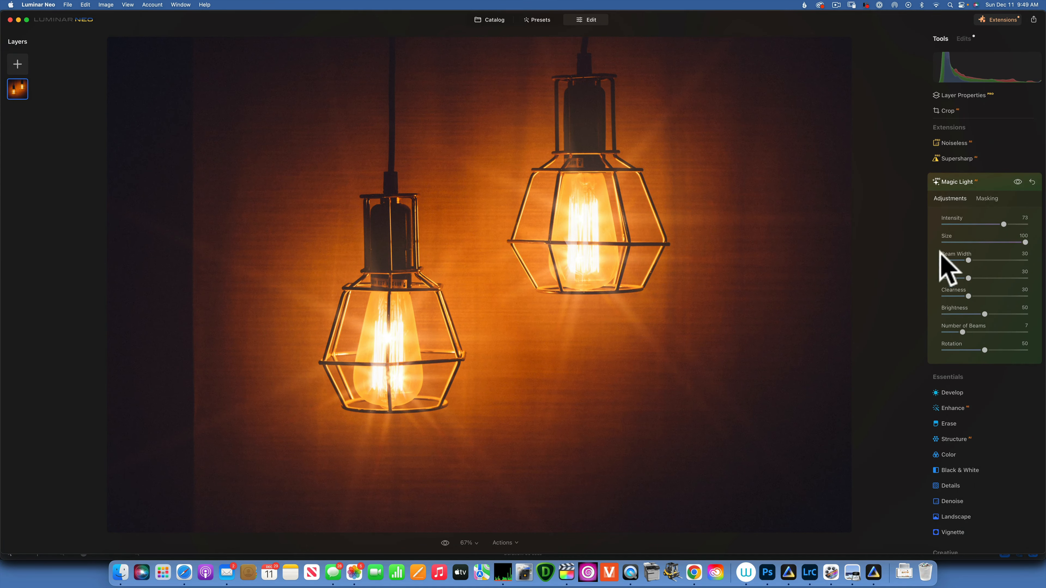
pyautogui.moveTo(1025, 243); pyautogui.dragTo(989, 256)
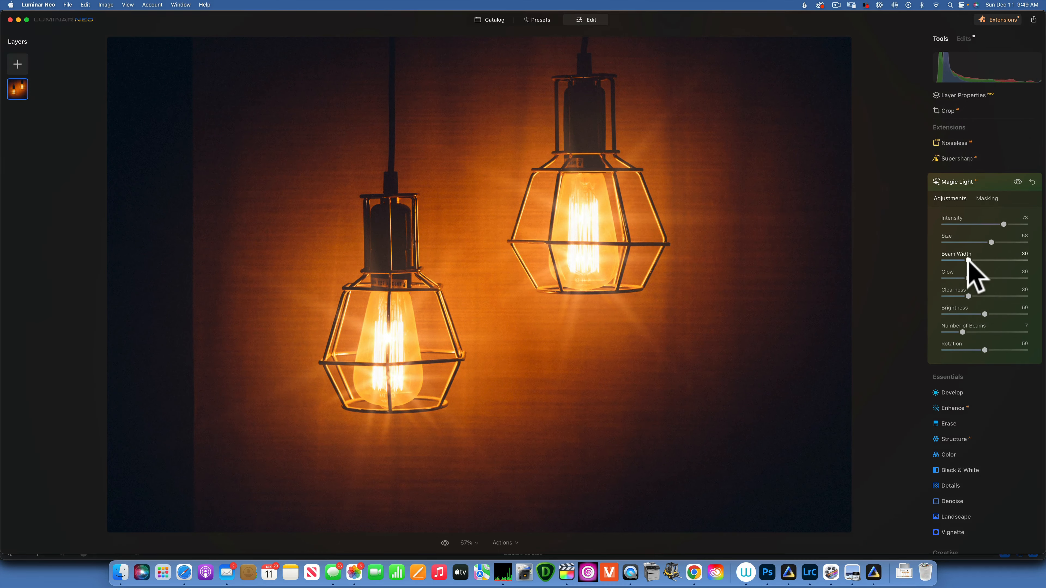
# Step: Set the Magic Light Beam Width to about 8 and Glow to 41 on the lamps photo
pyautogui.click(968, 260)
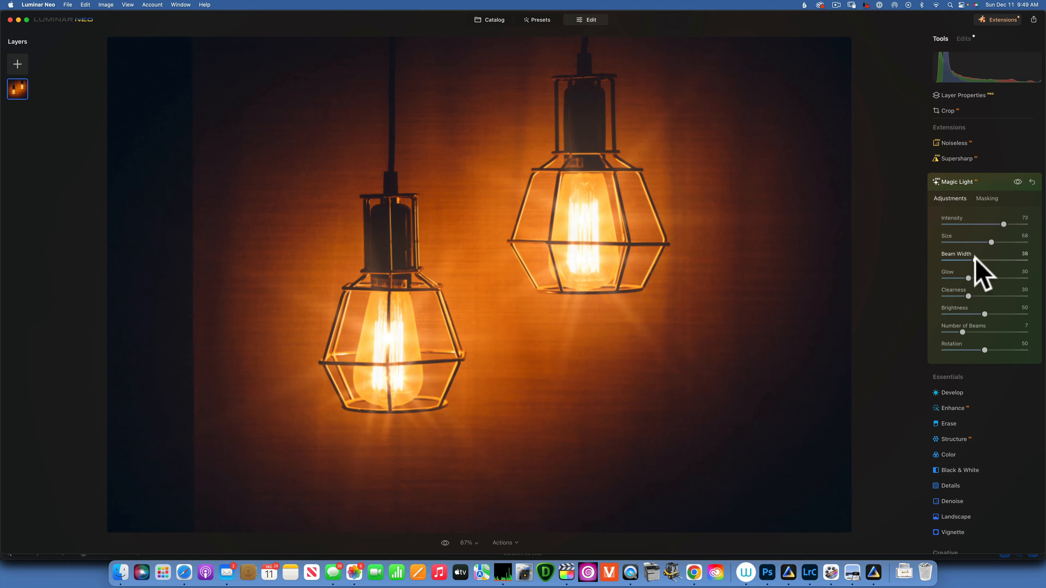
pyautogui.moveTo(974, 256); pyautogui.dragTo(1022, 254)
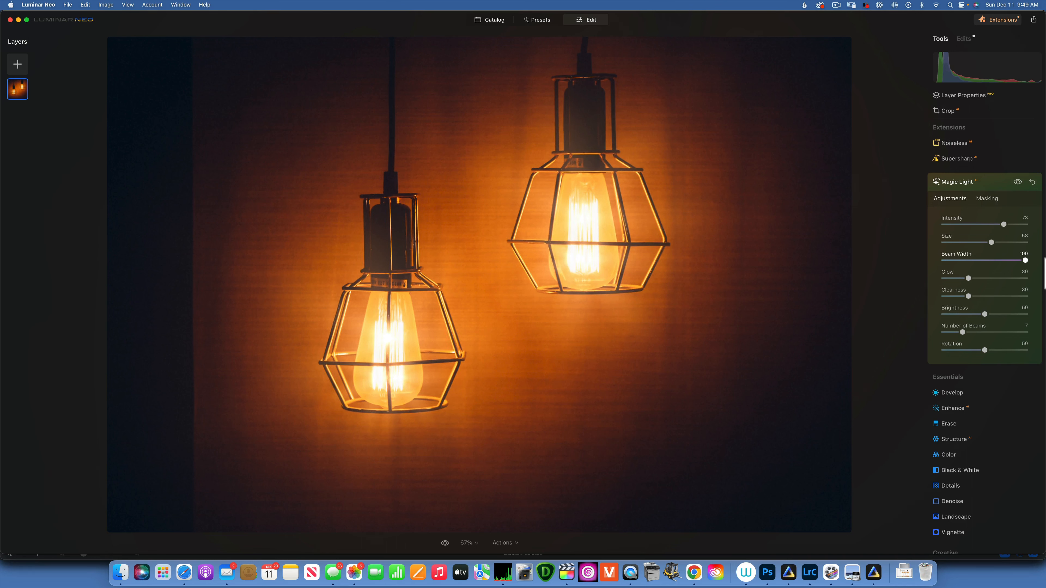
pyautogui.moveTo(1029, 262); pyautogui.dragTo(947, 252)
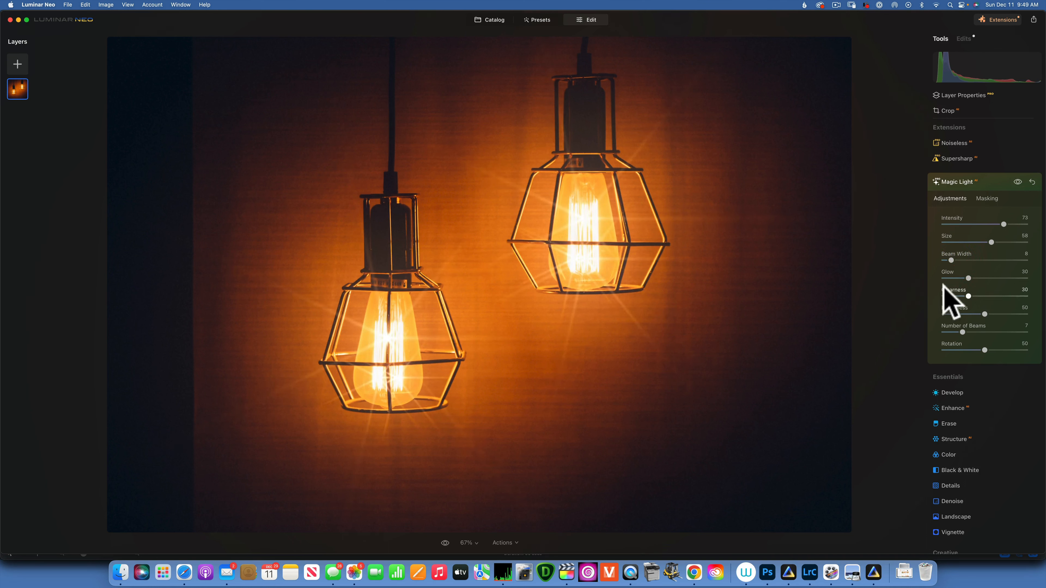
pyautogui.moveTo(968, 277); pyautogui.dragTo(1015, 273)
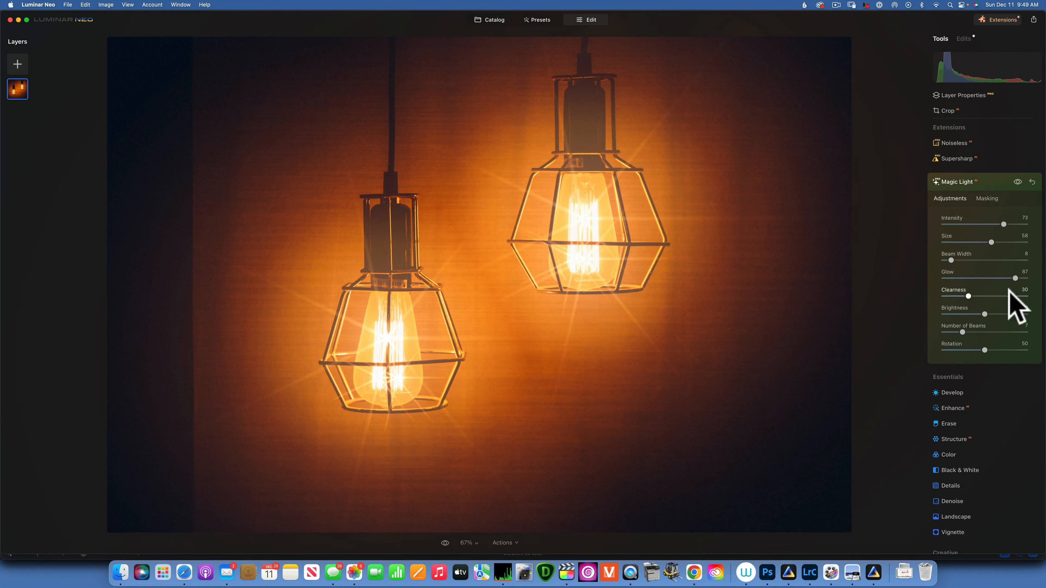
pyautogui.moveTo(1016, 279); pyautogui.dragTo(1044, 284)
pyautogui.moveTo(957, 276)
pyautogui.mouseDown()
pyautogui.moveTo(887, 281)
pyautogui.moveTo(1022, 285)
pyautogui.moveTo(971, 272)
pyautogui.mouseUp()
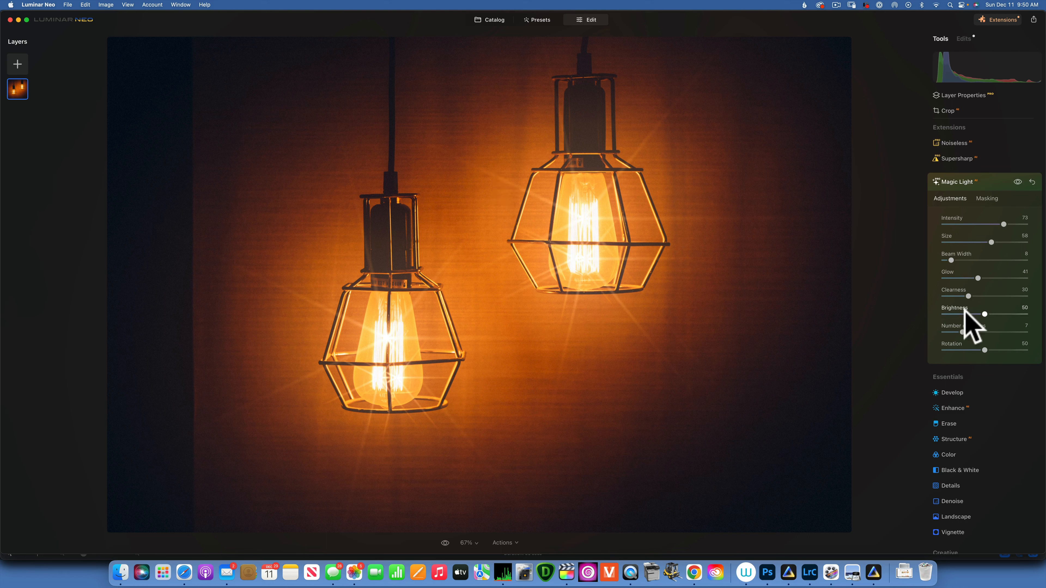
# Step: Set the Magic Light Clearness to 26 and Brightness to 38 for the lamps
pyautogui.moveTo(969, 294); pyautogui.dragTo(1020, 289)
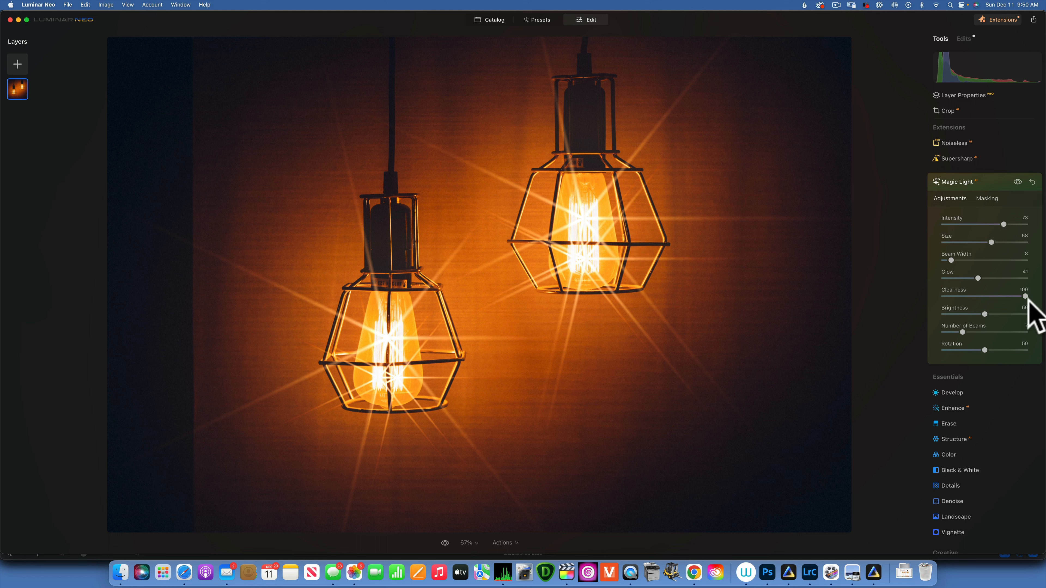
pyautogui.moveTo(1025, 295); pyautogui.dragTo(956, 282)
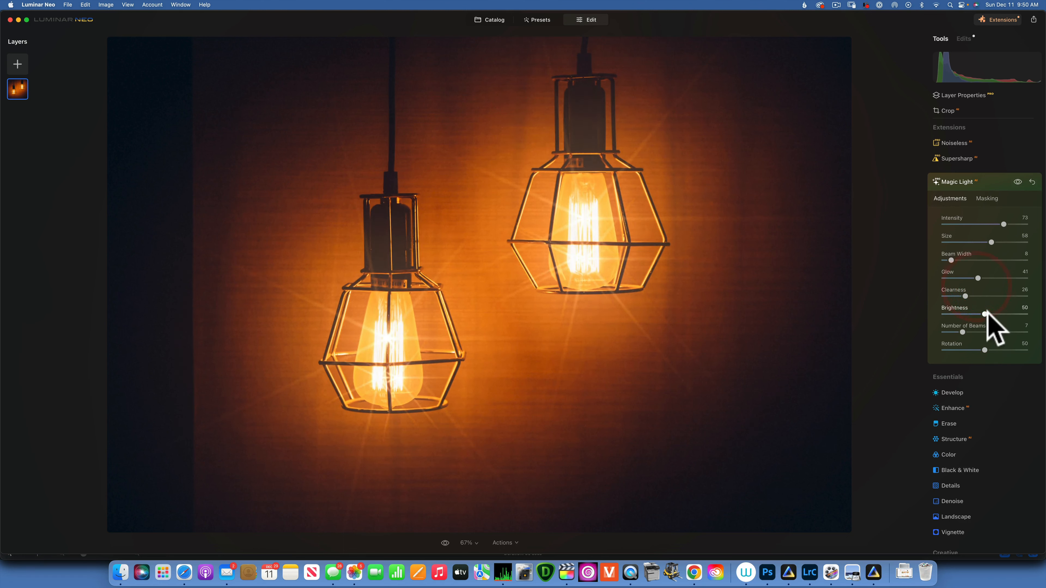
pyautogui.moveTo(988, 312); pyautogui.dragTo(1042, 311)
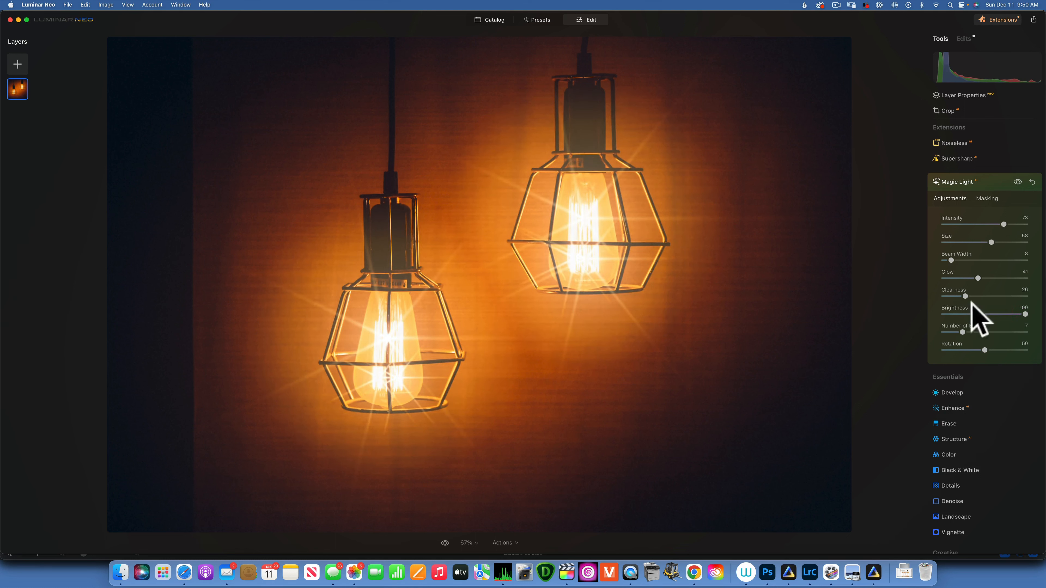
pyautogui.moveTo(1024, 314); pyautogui.dragTo(972, 312)
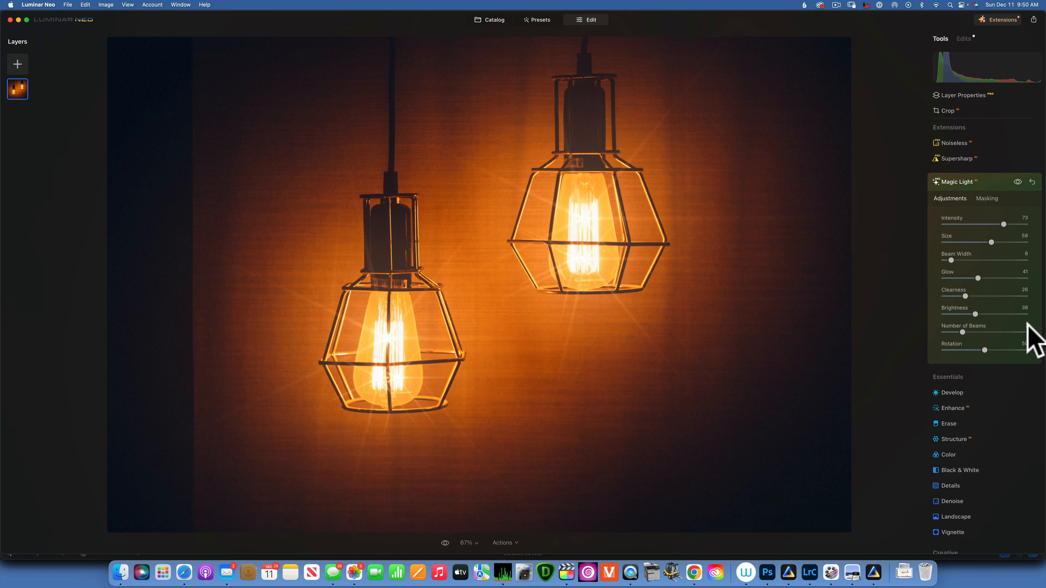
# Step: Set the lamps' Number of Beams to 5 and the beam Rotation to 71
pyautogui.moveTo(961, 331); pyautogui.dragTo(954, 331)
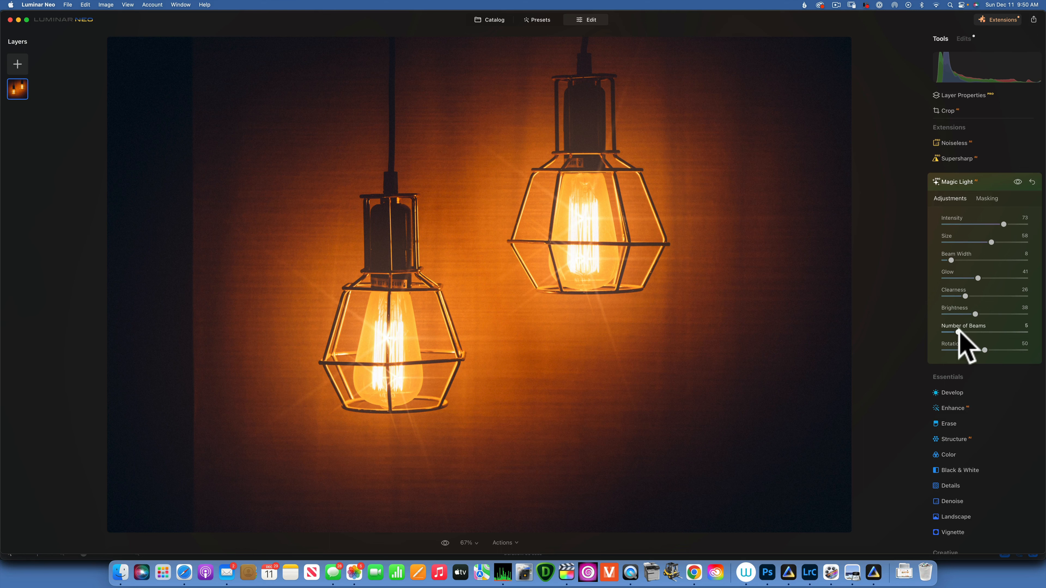
pyautogui.moveTo(959, 331)
pyautogui.mouseDown()
pyautogui.moveTo(1041, 336)
pyautogui.moveTo(955, 329)
pyautogui.mouseUp()
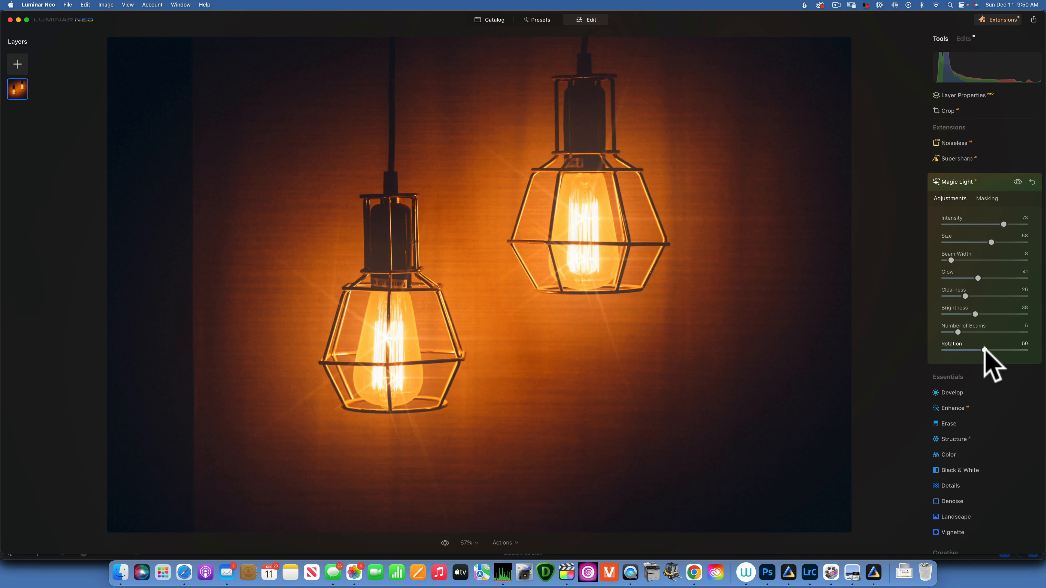
pyautogui.moveTo(985, 350)
pyautogui.mouseDown()
pyautogui.moveTo(1033, 350)
pyautogui.moveTo(945, 350)
pyautogui.moveTo(1002, 349)
pyautogui.mouseUp()
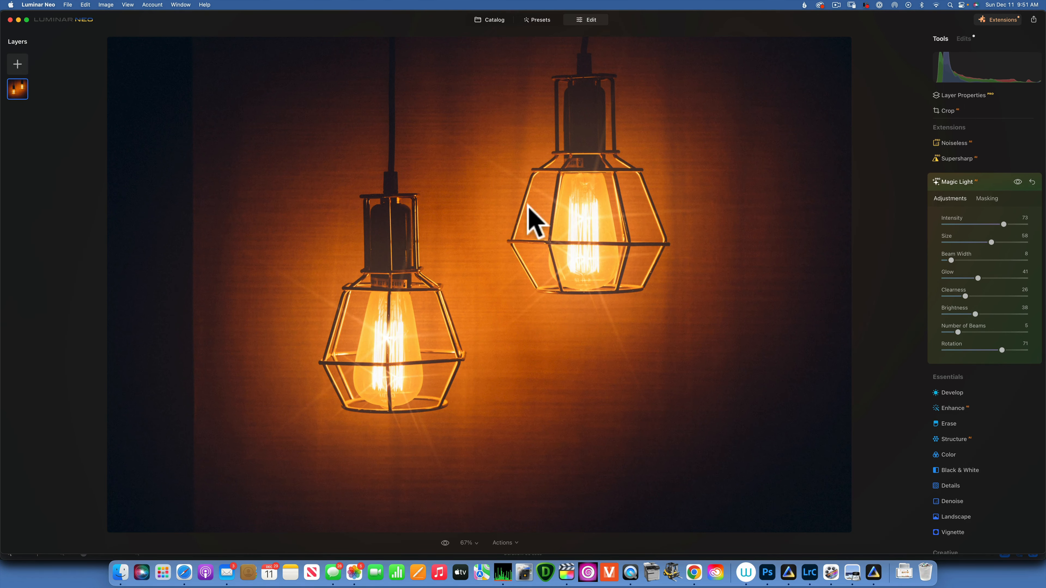
# Step: Open the catalog photo of the Christmas tree against the dark blue wall for editing with the Magic Light tool
pyautogui.click(493, 20)
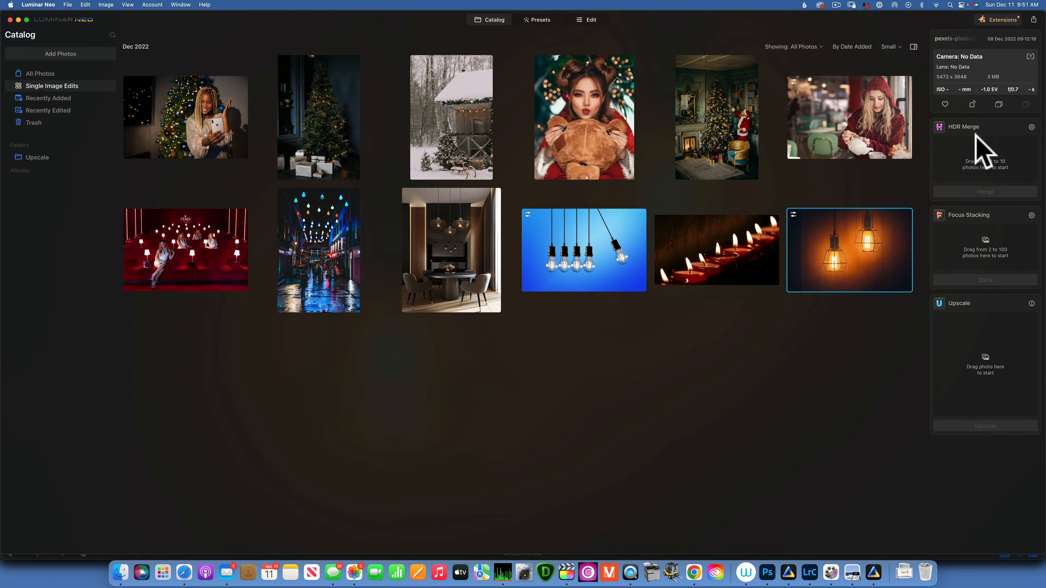
pyautogui.doubleClick(297, 128)
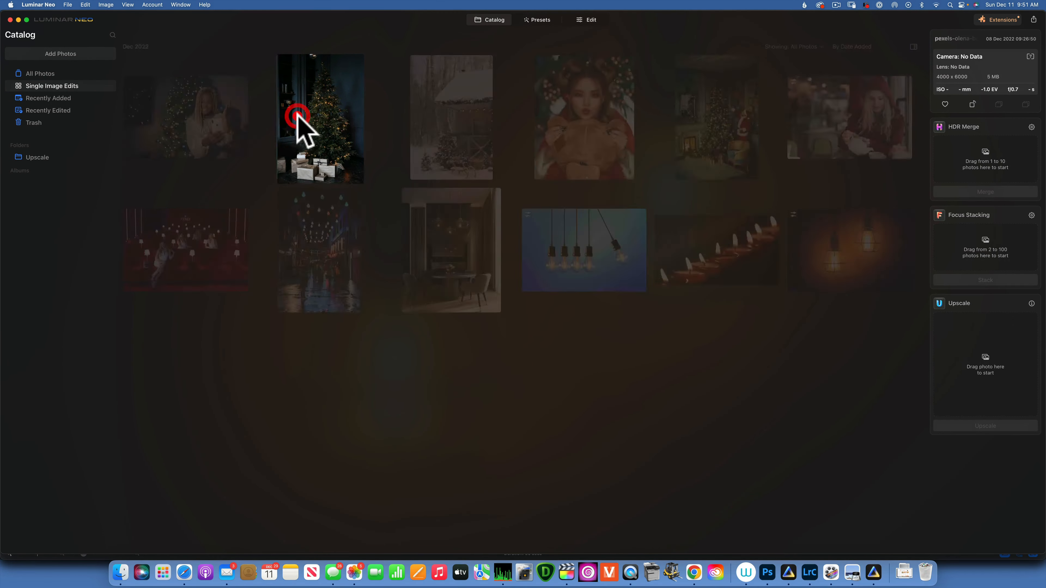
pyautogui.click(598, 20)
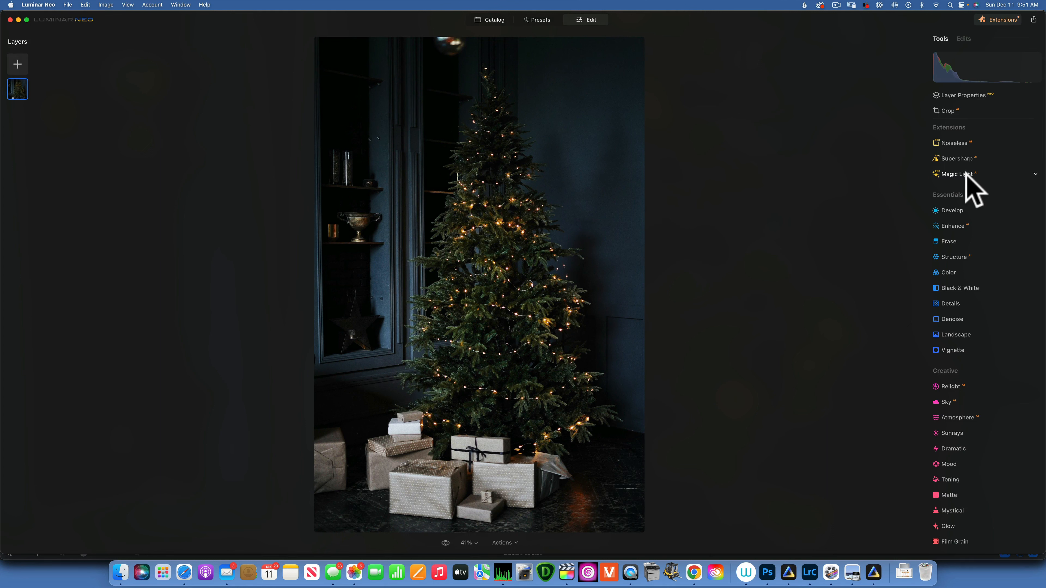
pyautogui.click(966, 174)
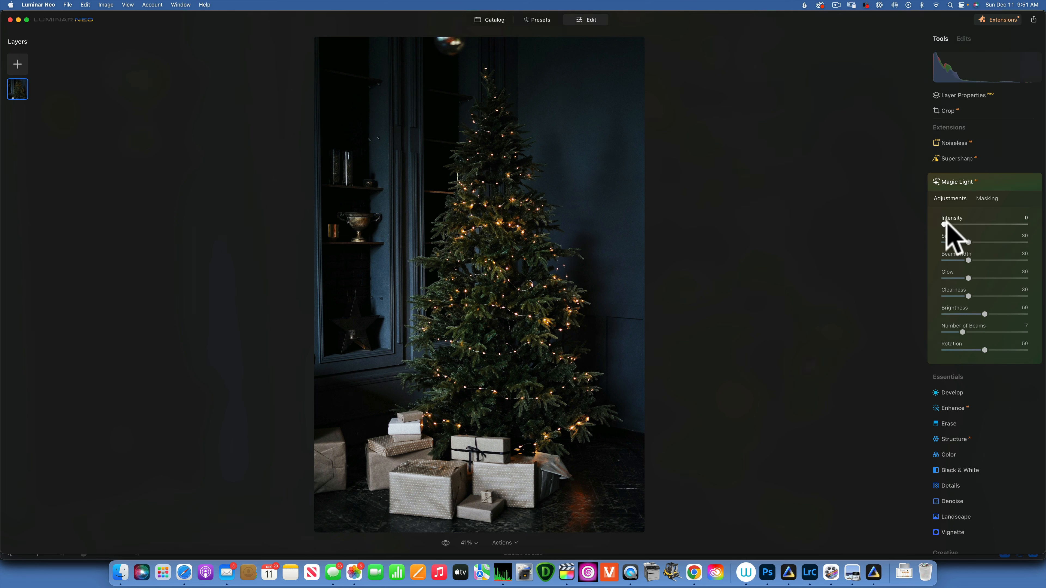
# Step: Set Magic Light on the tree photo to Intensity 52, Size 51, Beam Width 42 and Glow 42
pyautogui.moveTo(942, 221); pyautogui.dragTo(1032, 224)
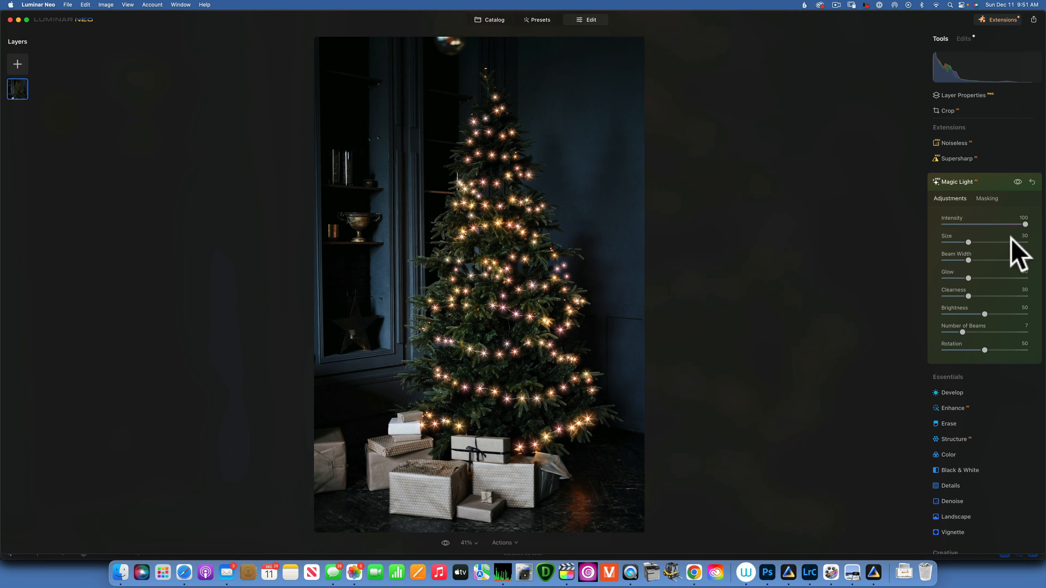
pyautogui.moveTo(1025, 224); pyautogui.dragTo(1003, 261)
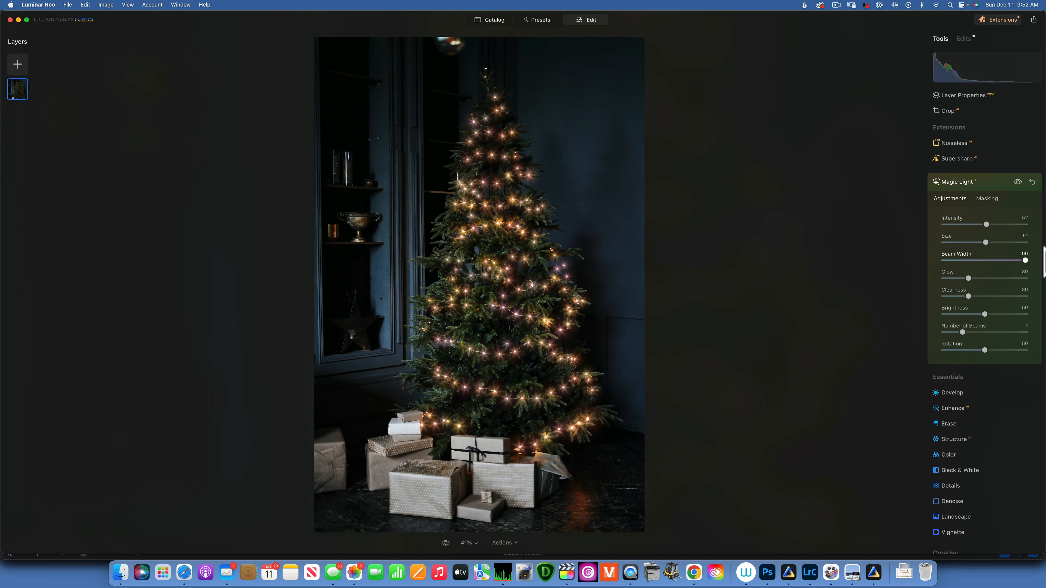
pyautogui.moveTo(1006, 251); pyautogui.dragTo(972, 279)
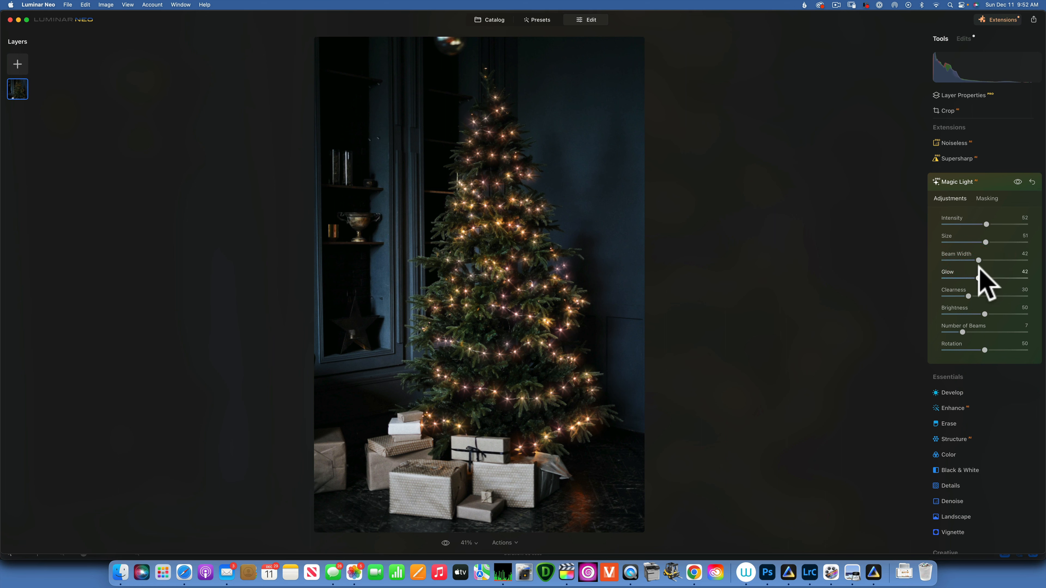
# Step: Adjust the tree lights to Clearness 36, Brightness 56, Number of Beams 5 and Rotation 100, and reduce Intensity to 45
pyautogui.moveTo(969, 296); pyautogui.dragTo(1045, 296)
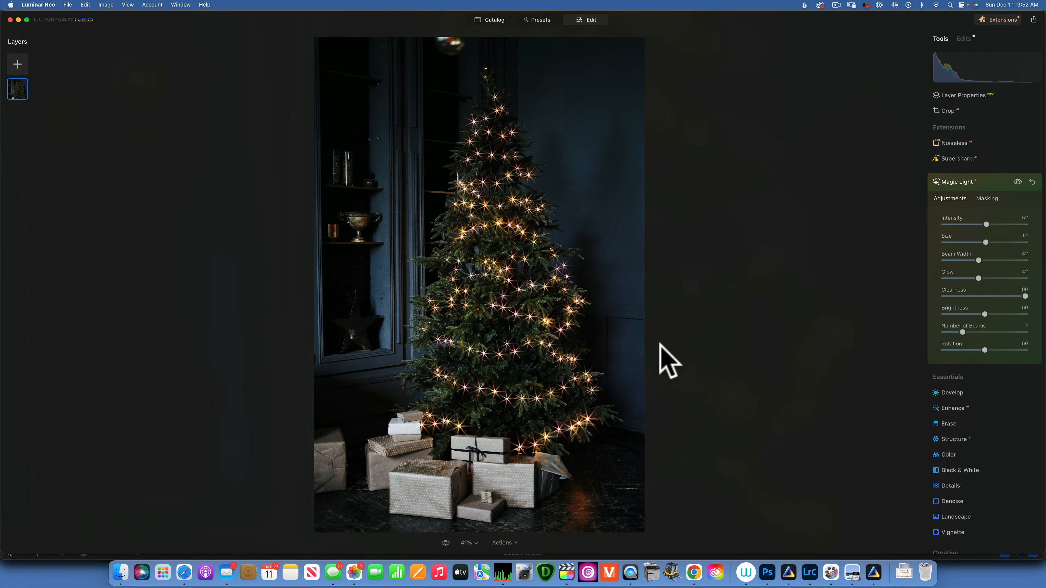
pyautogui.moveTo(1025, 296); pyautogui.dragTo(1044, 314)
pyautogui.moveTo(1025, 315); pyautogui.dragTo(1029, 340)
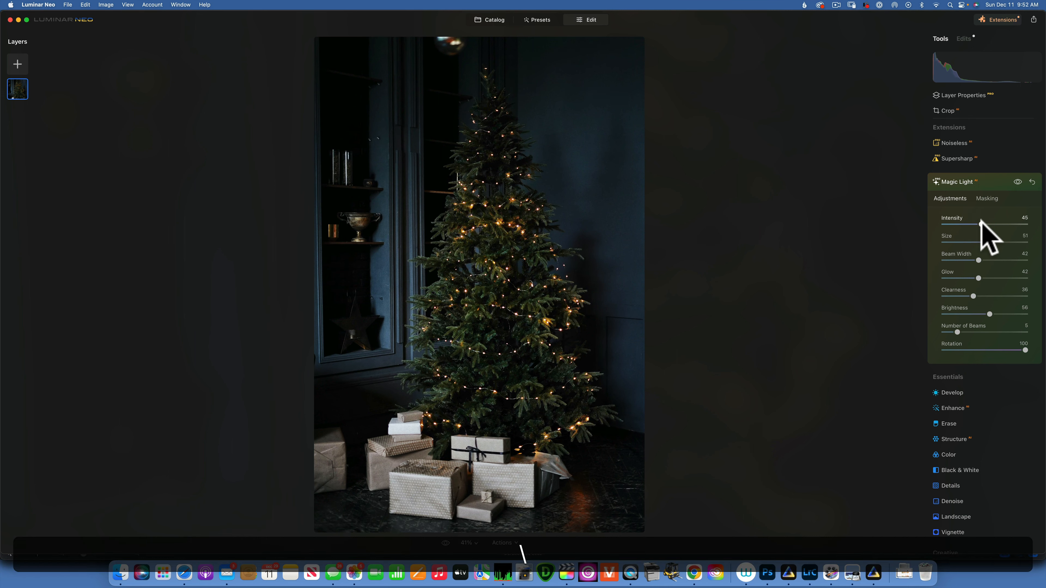
# Step: Open the catalog photo of the woman holding a teddy bear for editing with the Magic Light tool
pyautogui.click(495, 21)
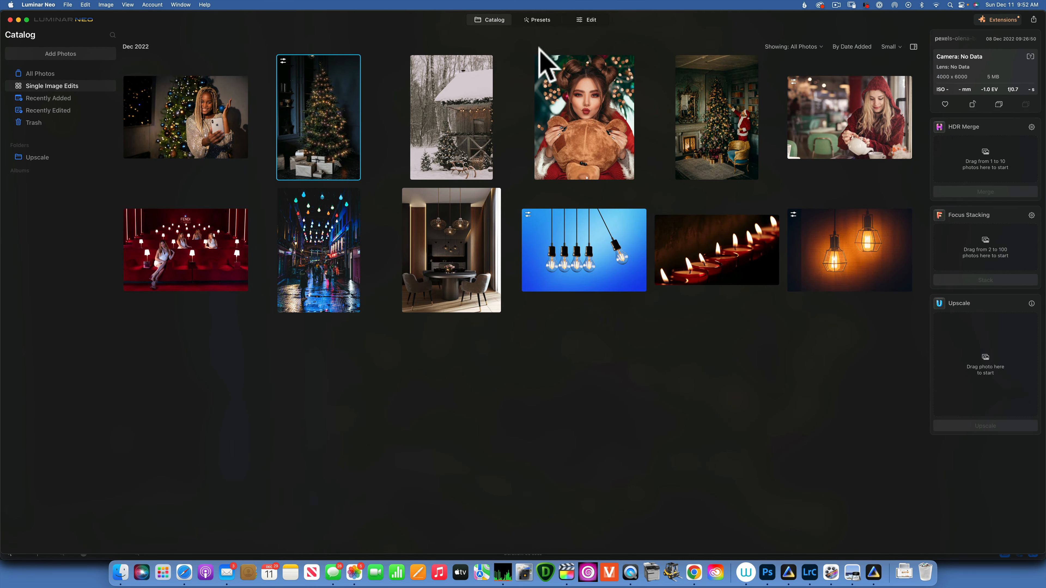
pyautogui.doubleClick(575, 105)
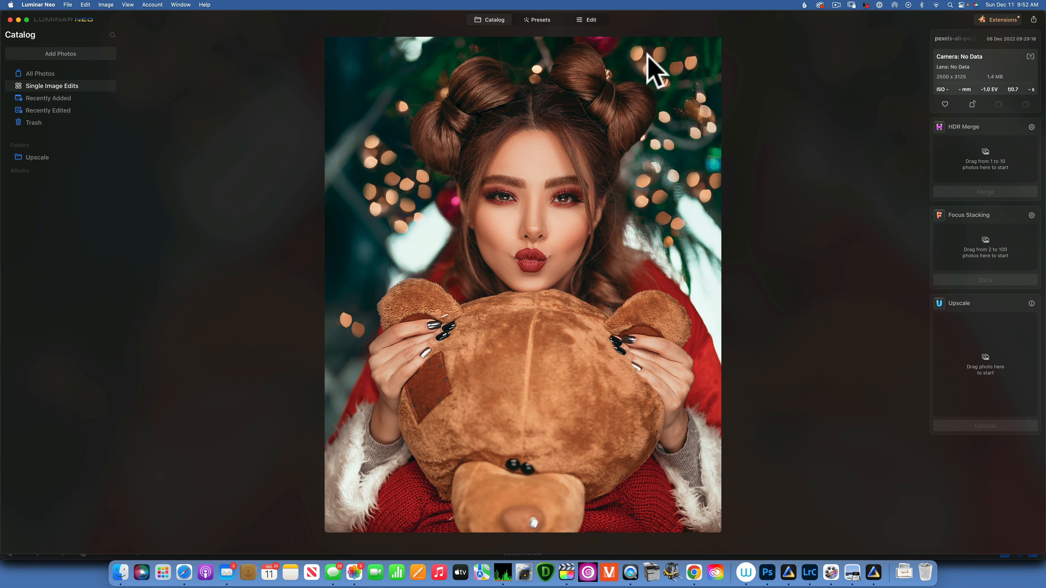
pyautogui.click(588, 20)
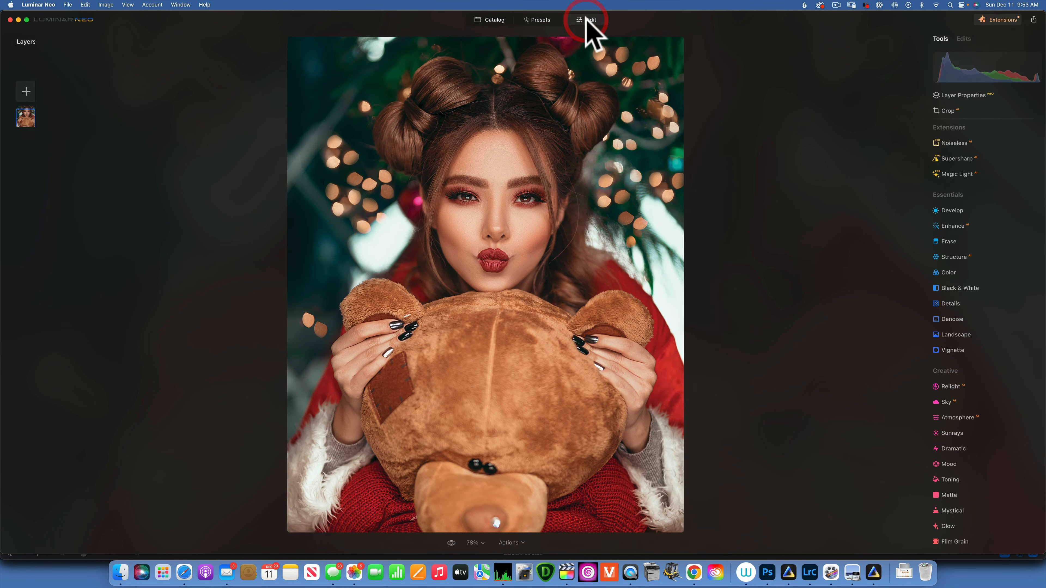
pyautogui.click(965, 178)
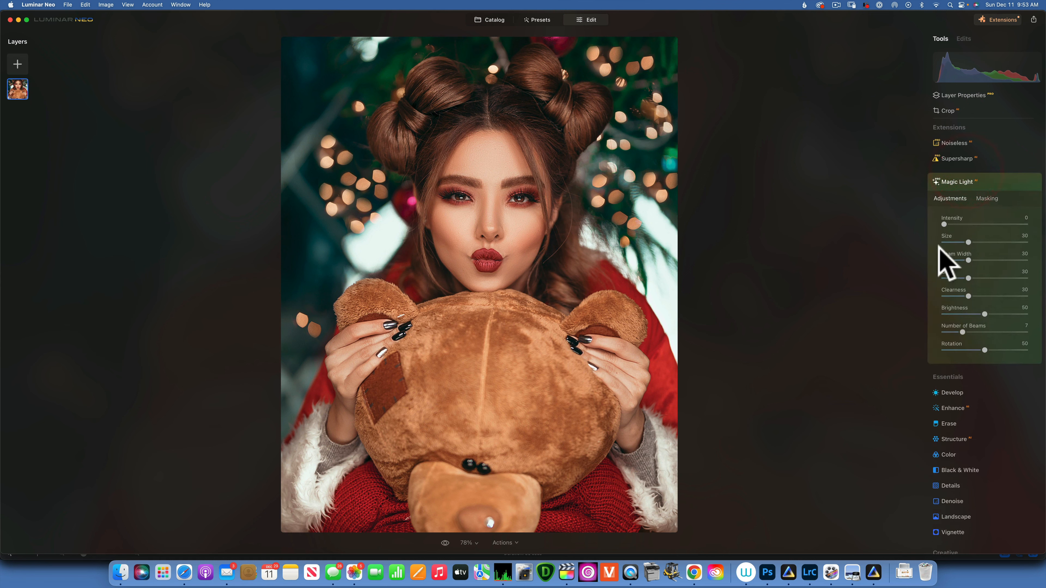
# Step: Set Magic Light on the portrait to Intensity 75, Size 82, Beam Width 32, Glow 14 and Clearness 12
pyautogui.moveTo(945, 225); pyautogui.dragTo(1001, 225)
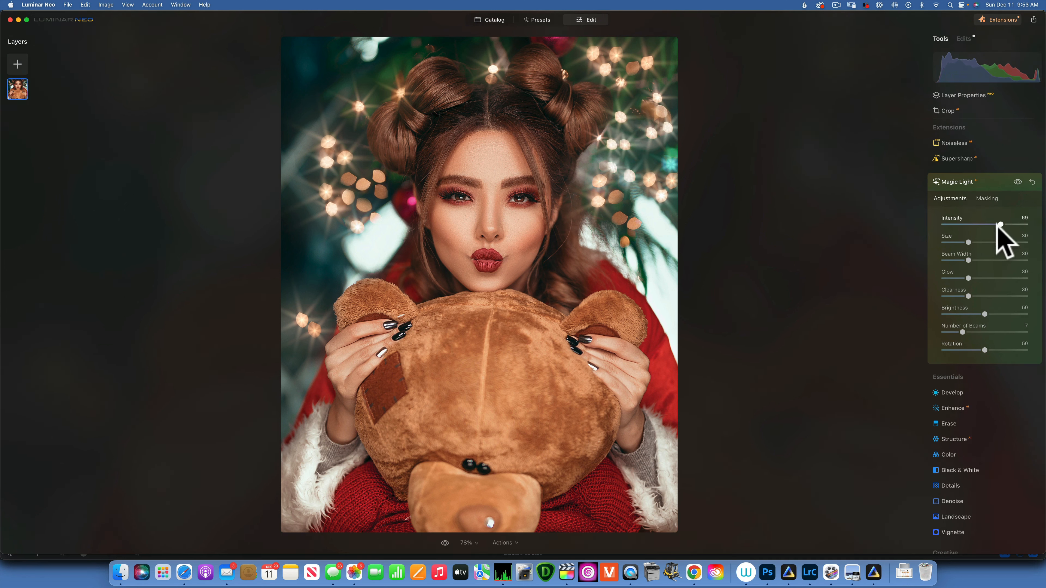
pyautogui.moveTo(998, 225)
pyautogui.mouseDown()
pyautogui.moveTo(1019, 225)
pyautogui.moveTo(1004, 225)
pyautogui.mouseUp()
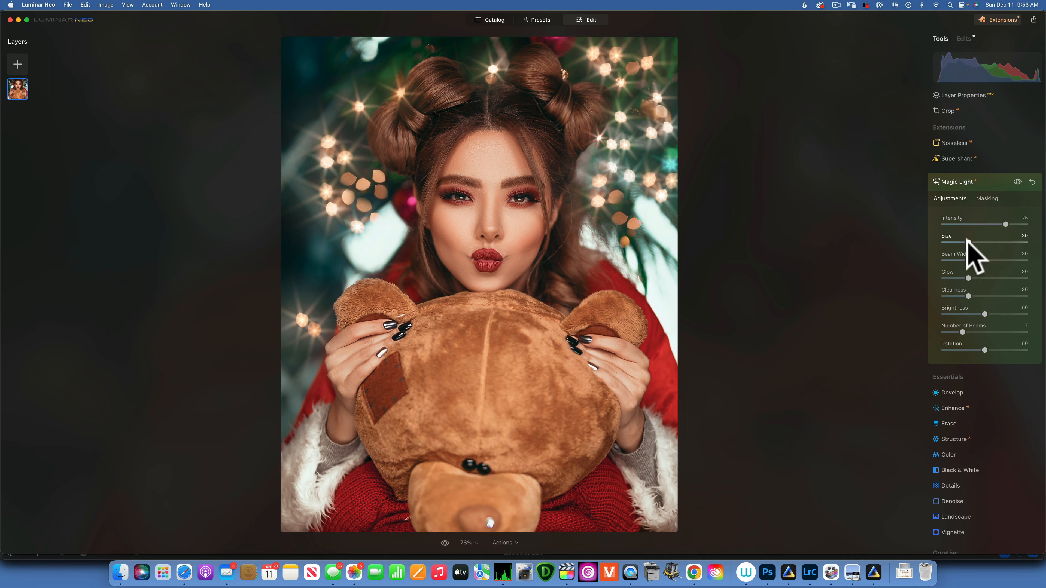
pyautogui.moveTo(970, 241); pyautogui.dragTo(1016, 242)
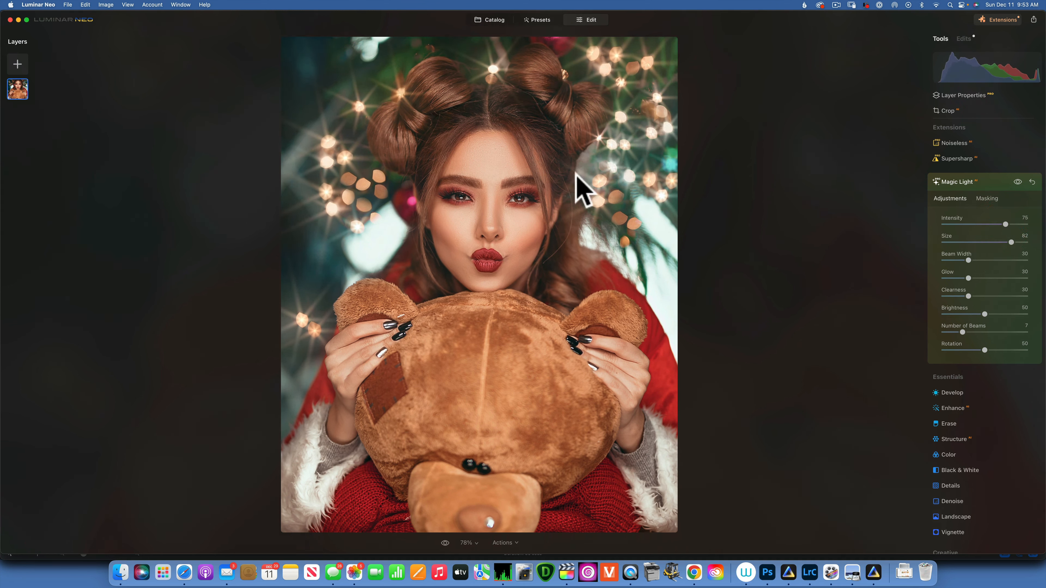
pyautogui.moveTo(968, 259); pyautogui.dragTo(955, 289)
pyautogui.click(952, 267)
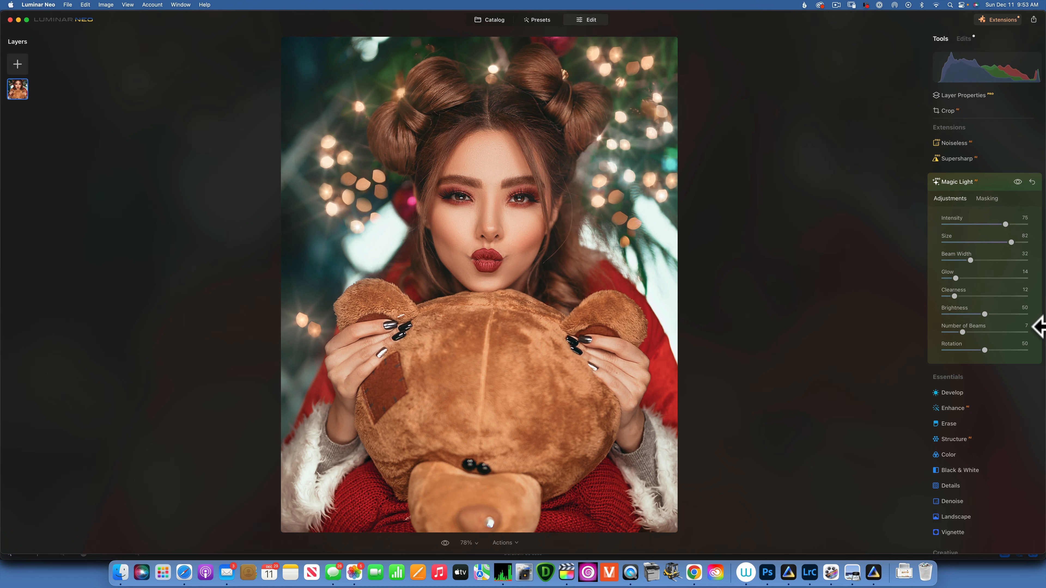
# Step: Brush a Magic Light mask over the woman's face and hair in the teddy bear portrait
pyautogui.click(987, 198)
pyautogui.click(955, 217)
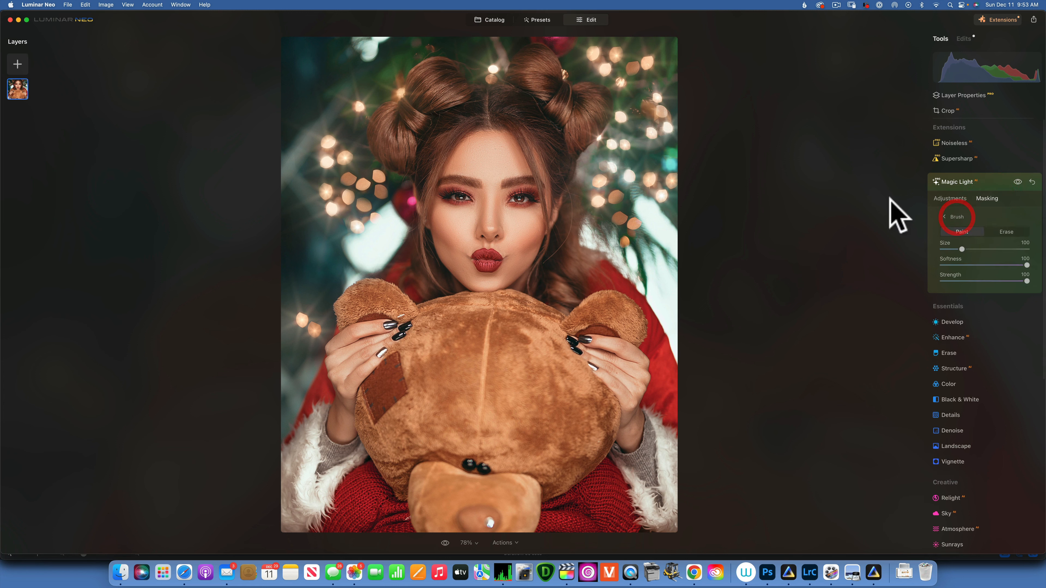
pyautogui.moveTo(466, 203)
pyautogui.mouseDown()
pyautogui.moveTo(541, 235)
pyautogui.moveTo(541, 213)
pyautogui.moveTo(478, 267)
pyautogui.moveTo(439, 225)
pyautogui.moveTo(503, 207)
pyautogui.moveTo(506, 226)
pyautogui.moveTo(492, 245)
pyautogui.mouseUp()
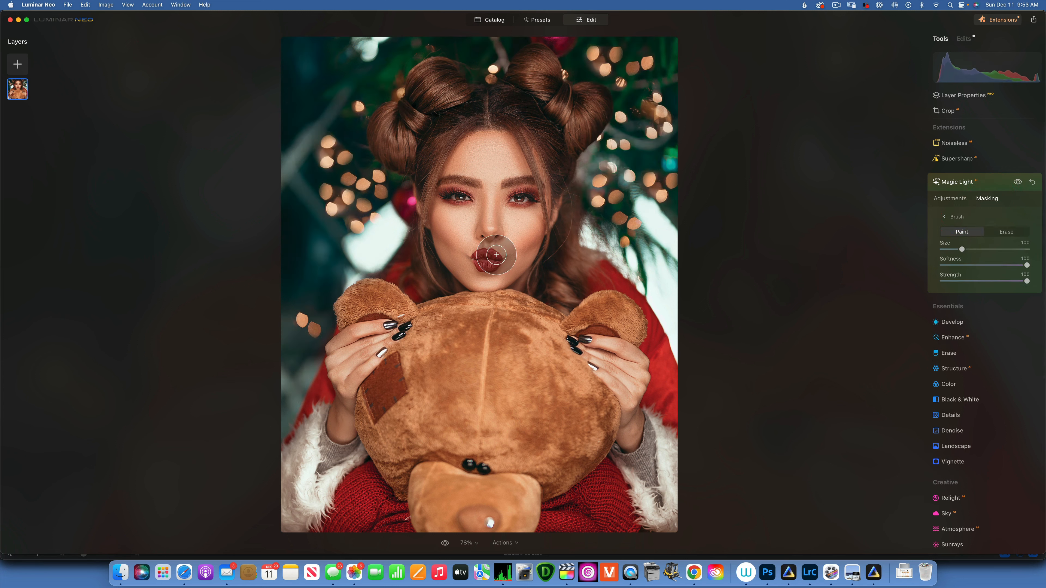
pyautogui.moveTo(464, 115)
pyautogui.mouseDown()
pyautogui.moveTo(439, 107)
pyautogui.moveTo(432, 85)
pyautogui.moveTo(497, 72)
pyautogui.moveTo(582, 112)
pyautogui.moveTo(528, 222)
pyautogui.moveTo(535, 284)
pyautogui.moveTo(456, 268)
pyautogui.mouseUp()
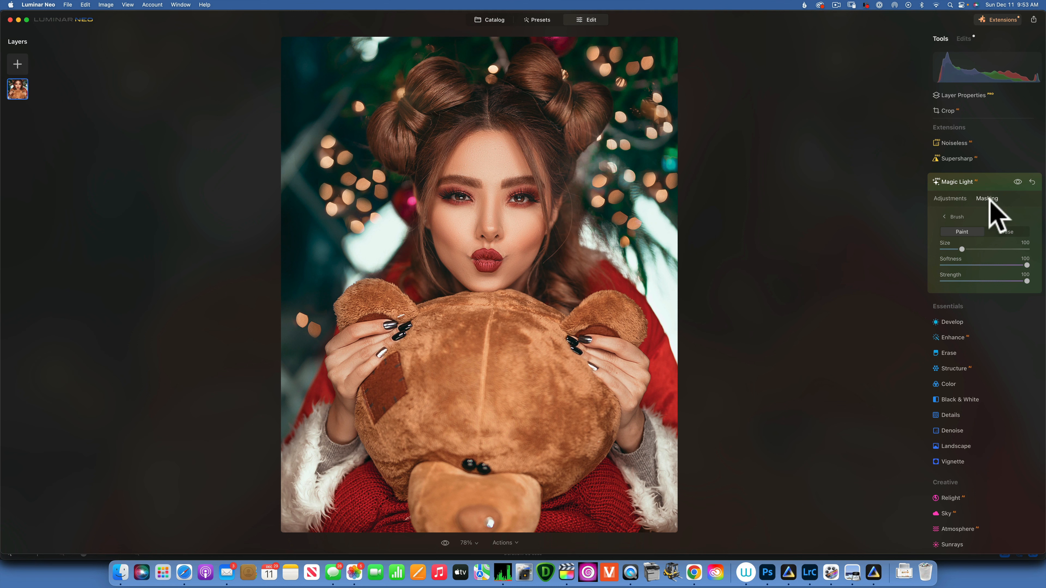
# Step: Invert the portrait's brushed mask so Magic Light applies everywhere except the painted face and hair
pyautogui.click(944, 216)
pyautogui.click(967, 274)
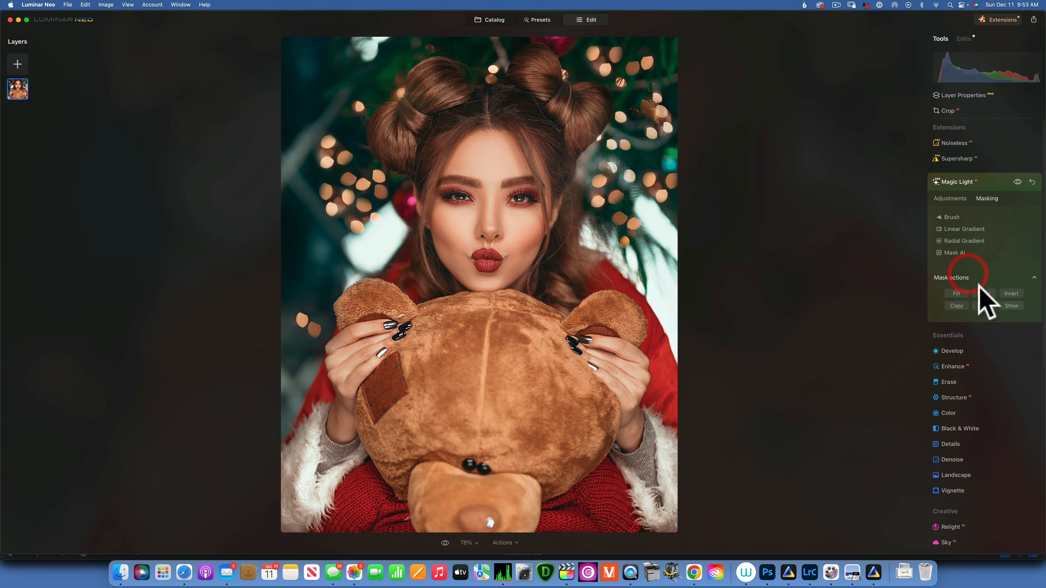
pyautogui.click(1012, 294)
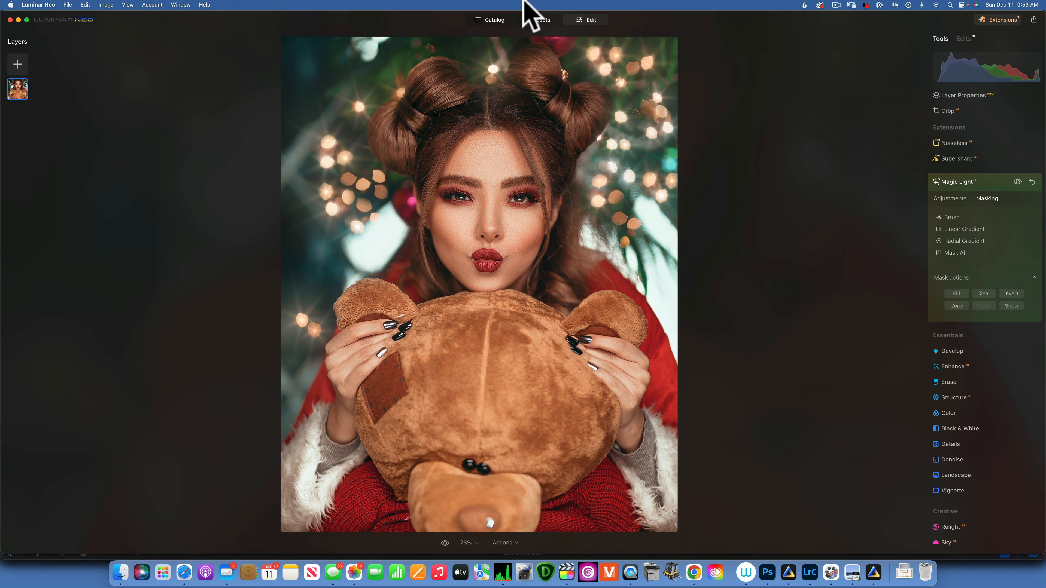
# Step: Open the red Fendi Cinema photo from the catalog for editing with the Magic Light tool
pyautogui.click(496, 20)
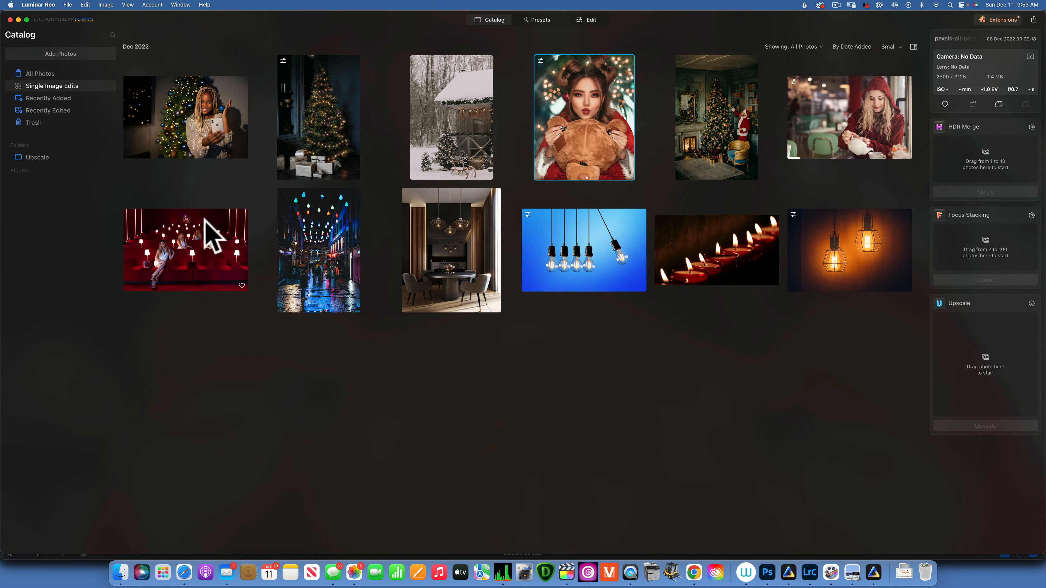
pyautogui.doubleClick(208, 228)
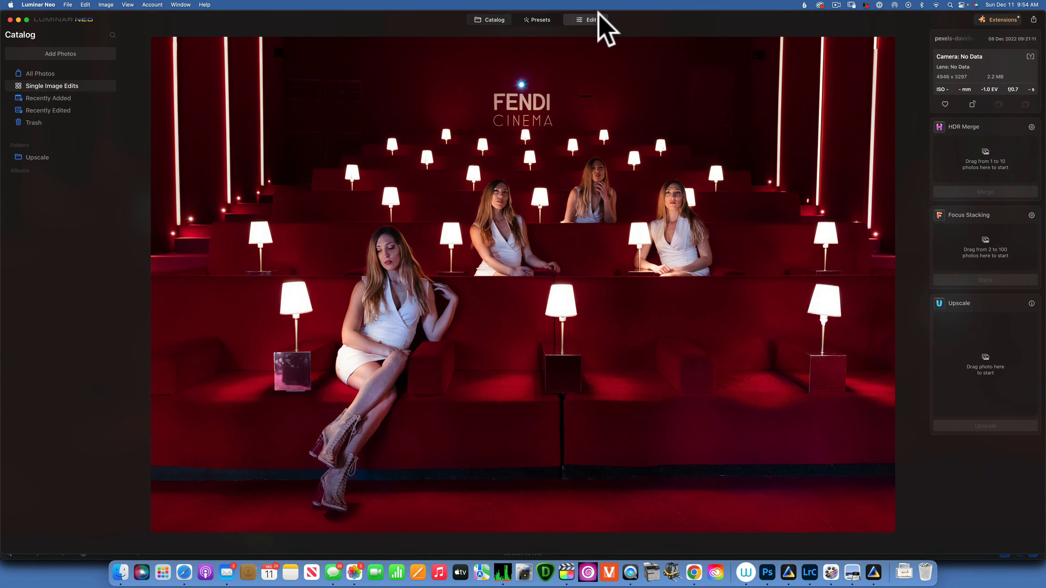
pyautogui.click(593, 20)
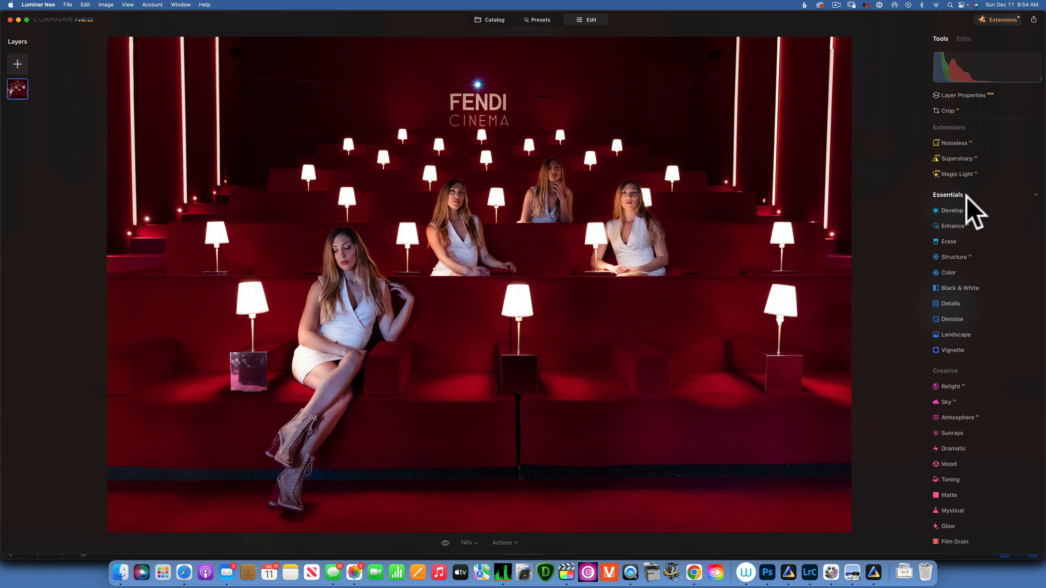
pyautogui.click(960, 175)
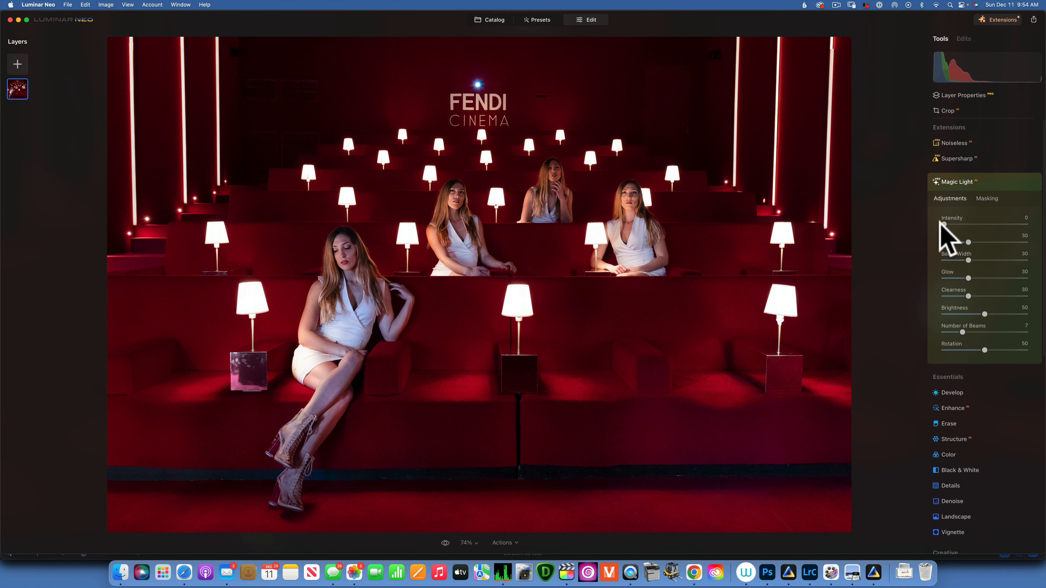
# Step: Set Magic Light on the cinema photo to Intensity 31, Size 5, Beam Width 15 and Clearness 0
pyautogui.click(1039, 218)
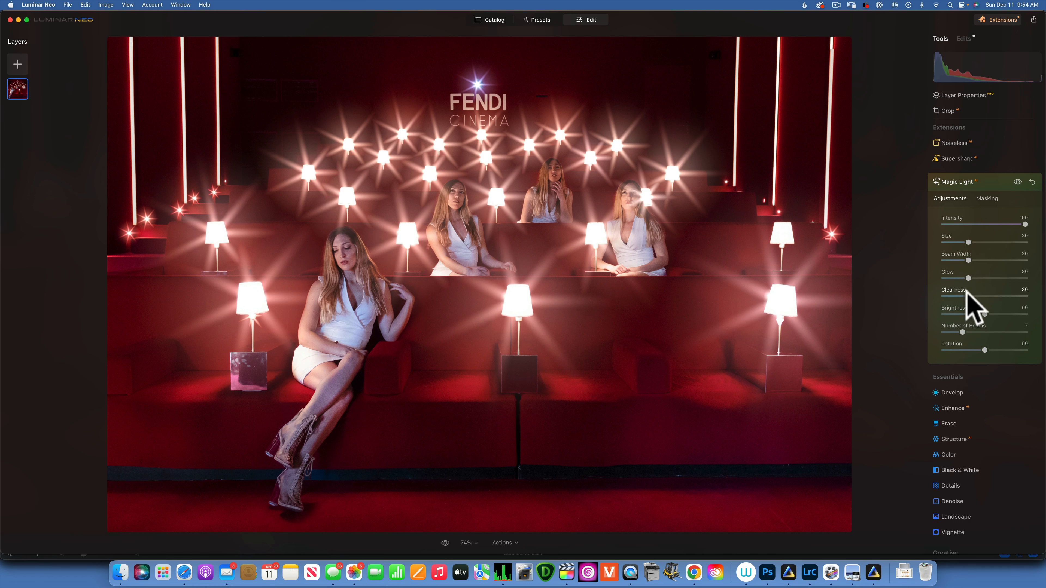
pyautogui.moveTo(969, 296); pyautogui.dragTo(938, 291)
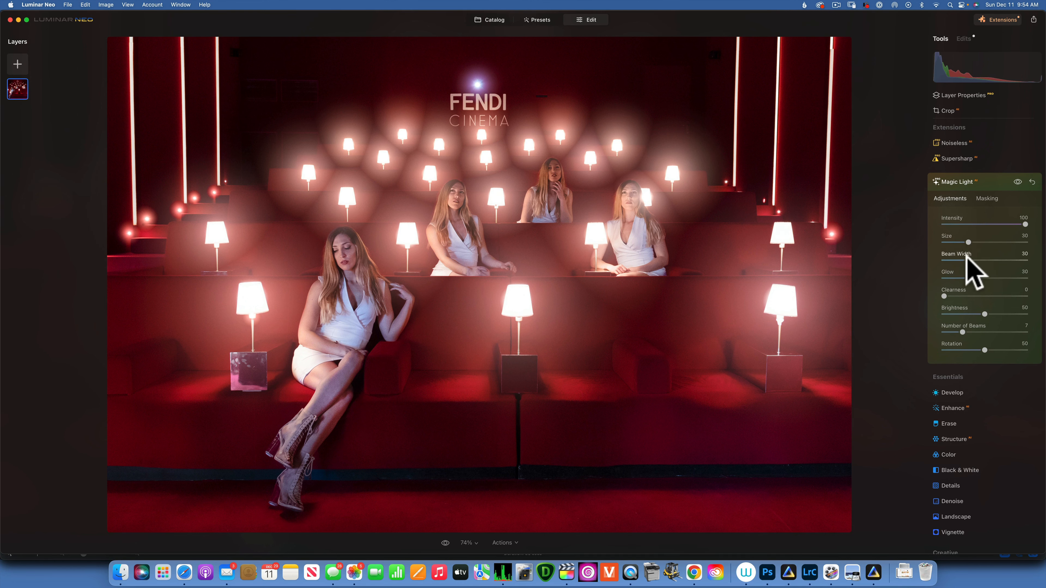
pyautogui.moveTo(969, 260); pyautogui.dragTo(945, 237)
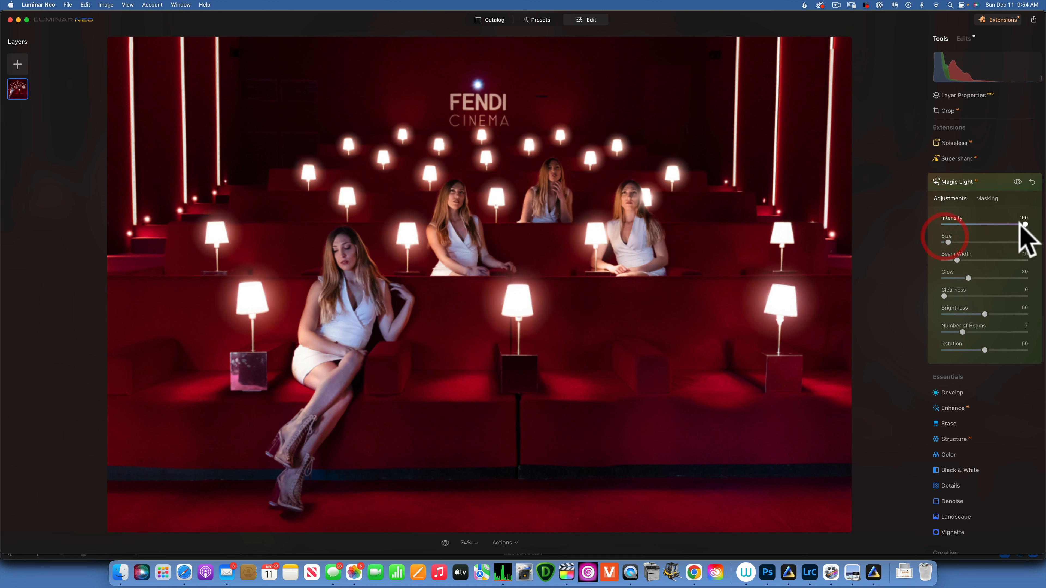
pyautogui.moveTo(1023, 223); pyautogui.dragTo(948, 242)
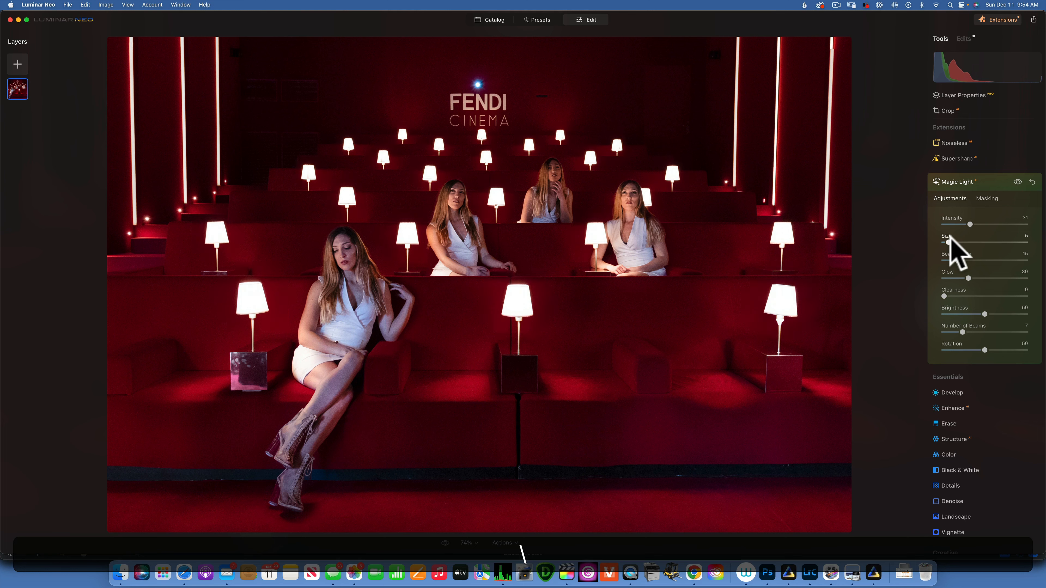
# Step: Open the catalog photo of the red-hooded woman pouring tea for editing with the Magic Light tool
pyautogui.click(491, 21)
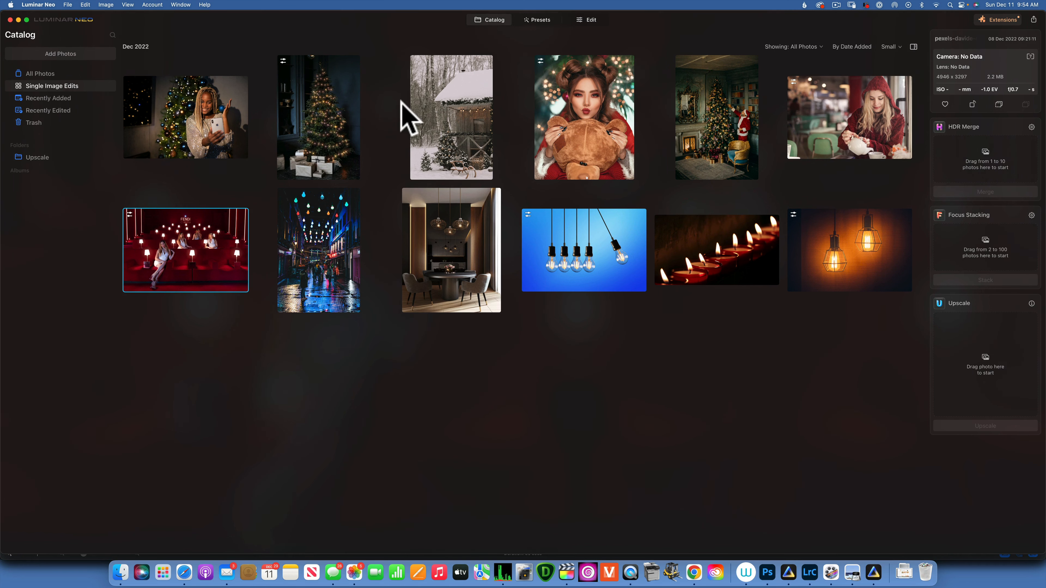
pyautogui.doubleClick(852, 120)
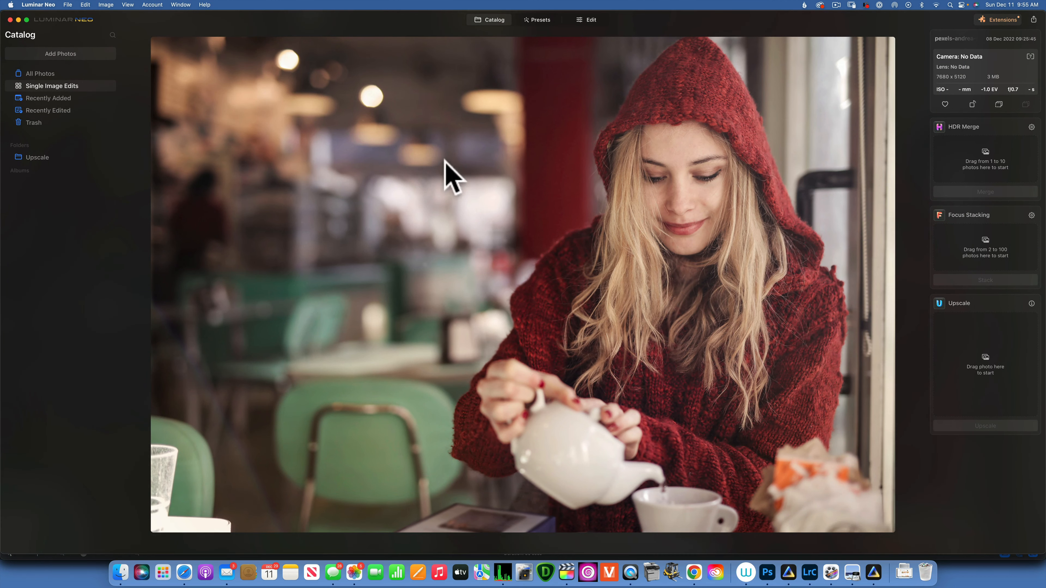
pyautogui.click(588, 21)
pyautogui.click(963, 177)
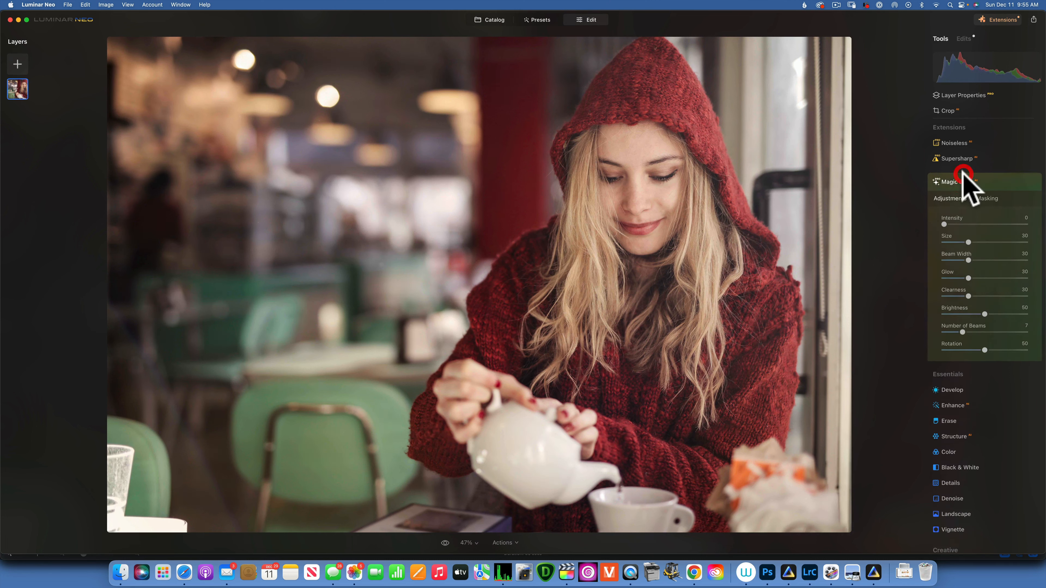
# Step: Set Magic Light on the café photo to Intensity 80, Size 100, Beam Width 75 and Glow 78
pyautogui.moveTo(943, 224); pyautogui.dragTo(903, 243)
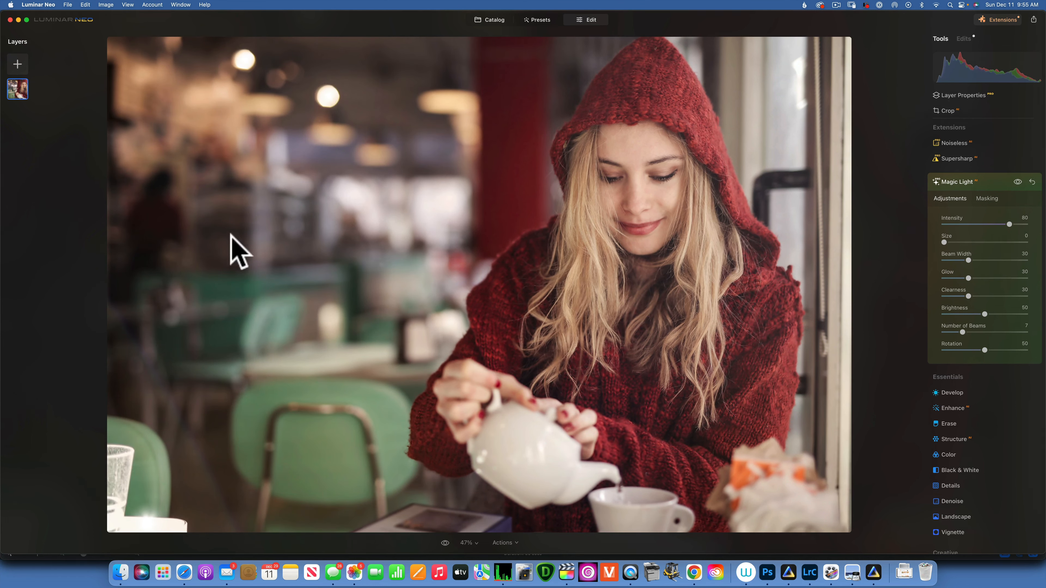
pyautogui.moveTo(969, 260); pyautogui.dragTo(1000, 257)
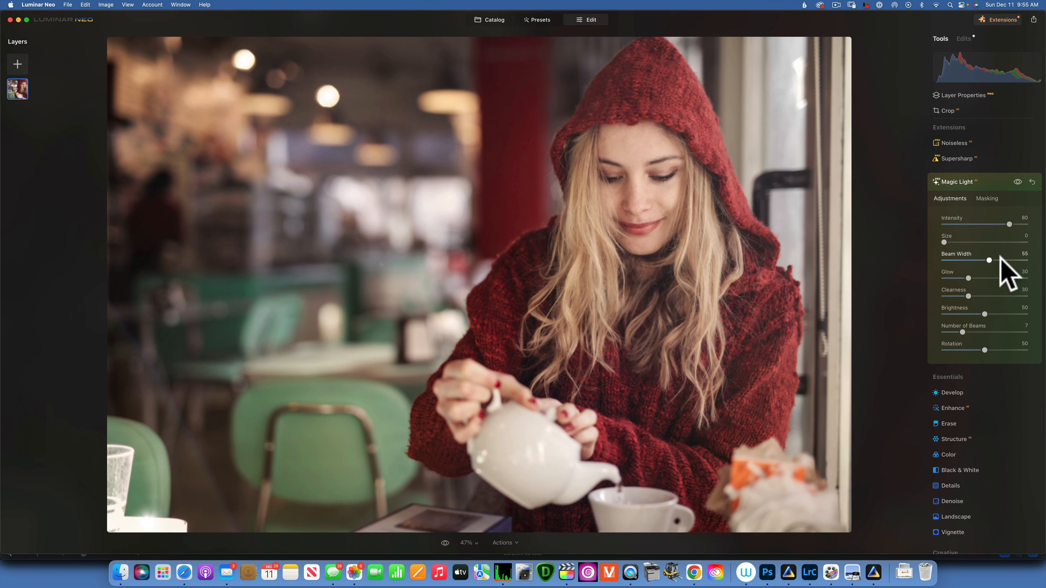
pyautogui.click(1006, 260)
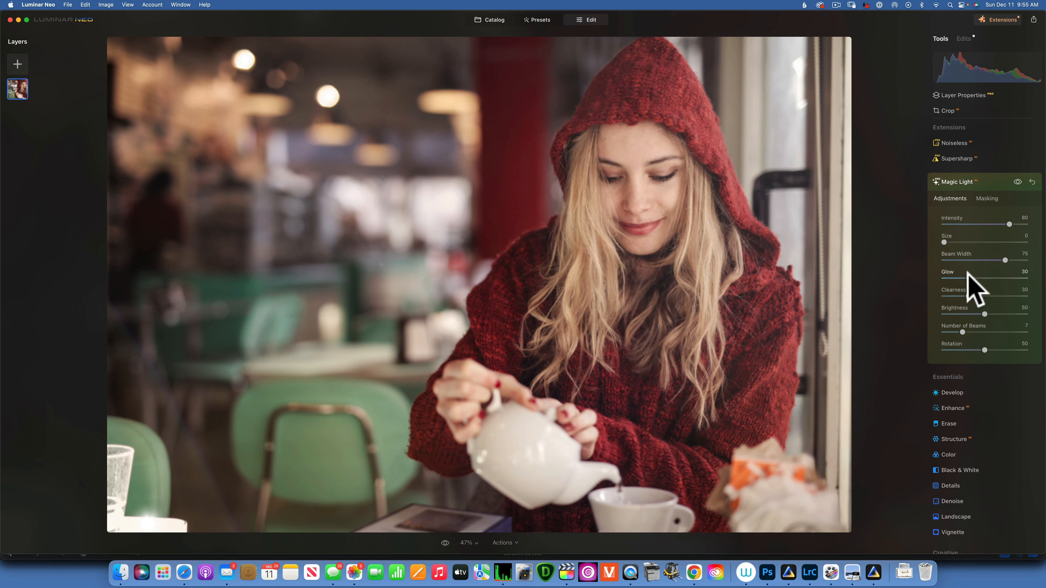
pyautogui.moveTo(1026, 278); pyautogui.dragTo(1009, 278)
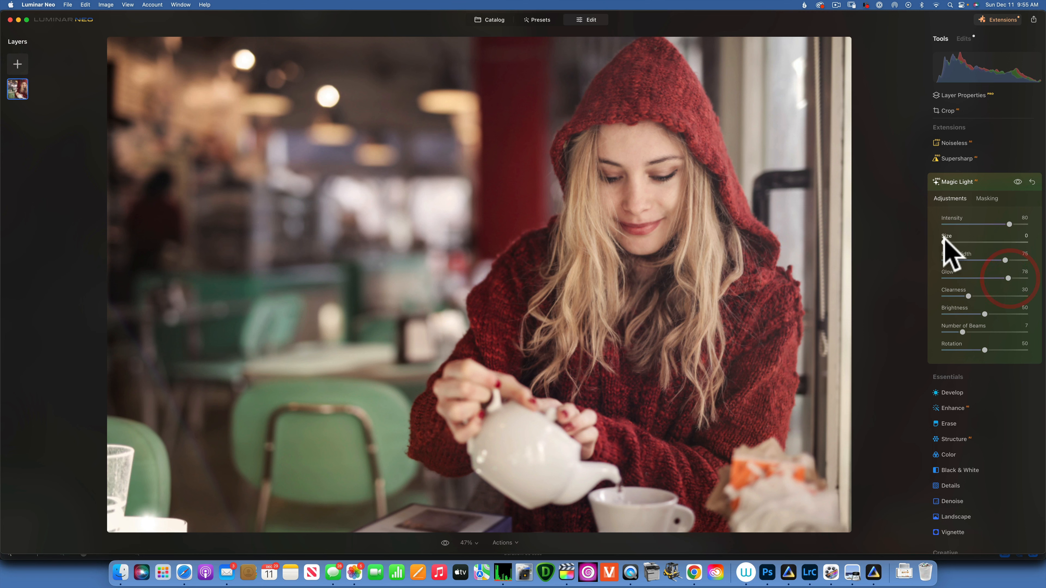
pyautogui.moveTo(944, 242); pyautogui.dragTo(1044, 244)
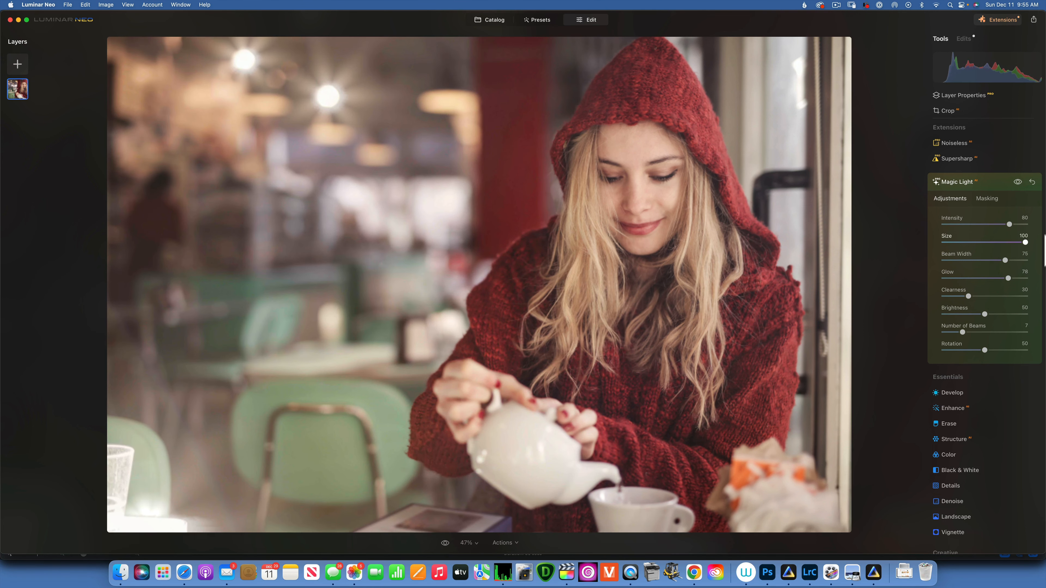
# Step: Lower the café lights to Brightness 26 and Clearness 5, and compare the photo before and after
pyautogui.moveTo(985, 315); pyautogui.dragTo(946, 296)
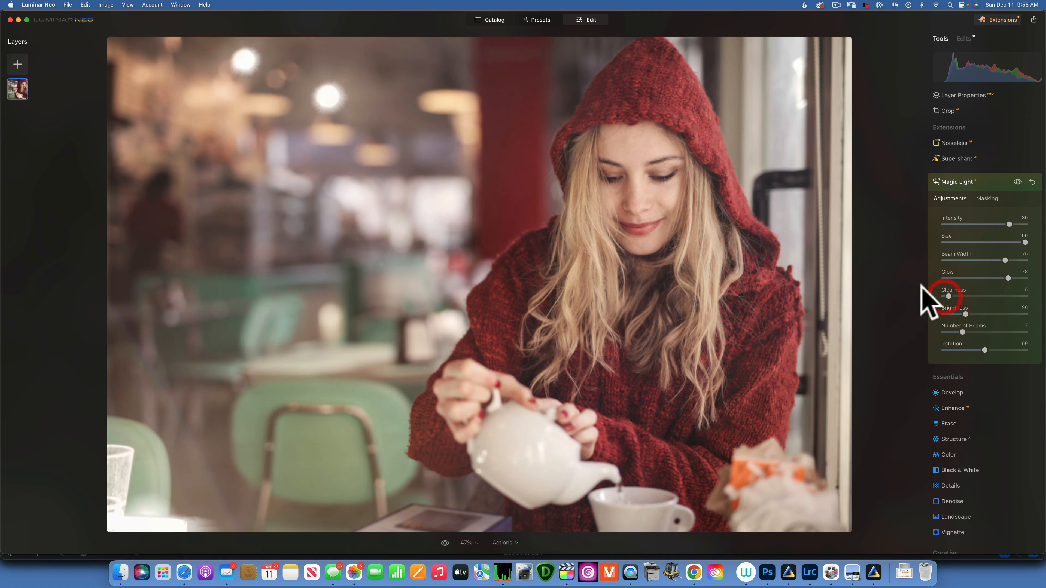
pyautogui.press('\\')
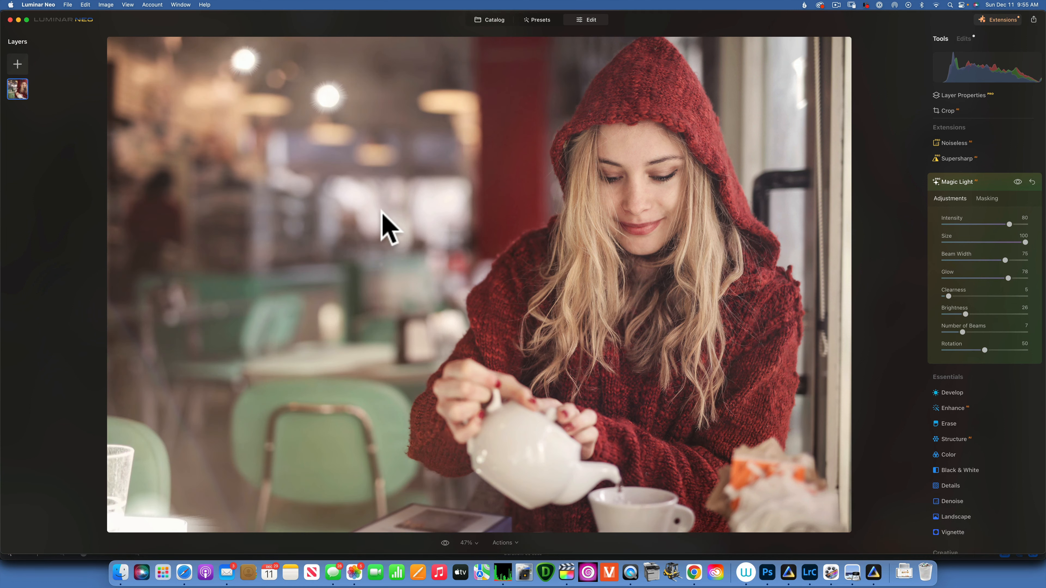
pyautogui.press('\\')
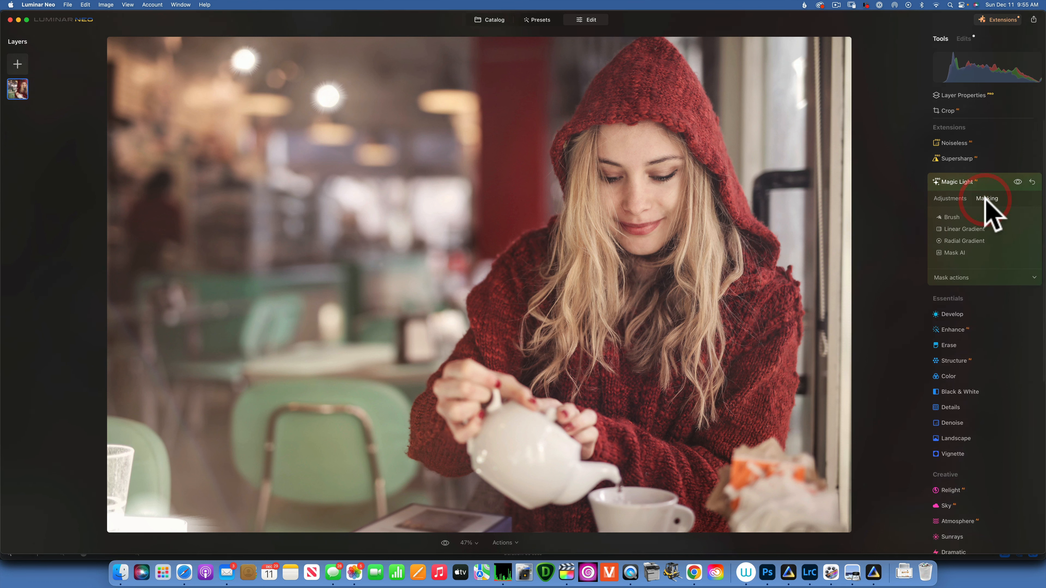
# Step: Paint a Magic Light mask over the blurred café background with the brush enlarged to size 388
pyautogui.click(952, 216)
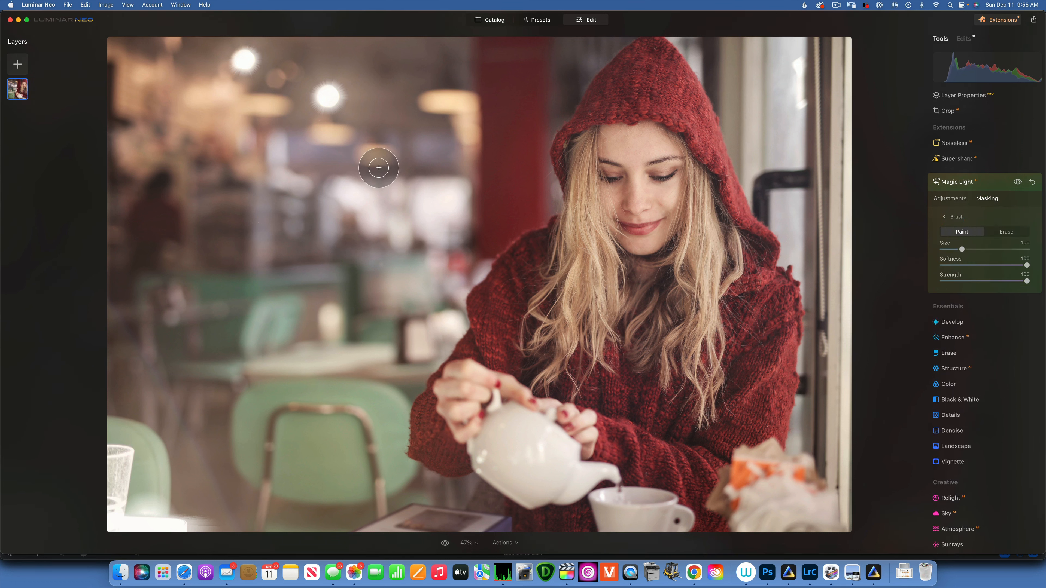
pyautogui.press(']')
pyautogui.press(']')
pyautogui.press(']')
pyautogui.press(']')
pyautogui.press(']')
pyautogui.press(']')
pyautogui.press(']')
pyautogui.press(']')
pyautogui.press(']')
pyautogui.press(']')
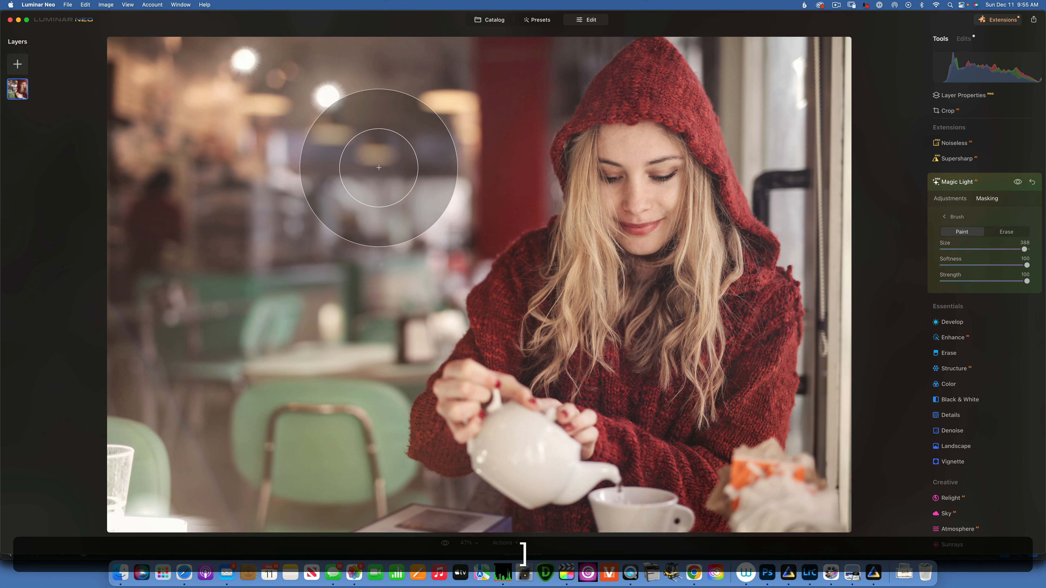
pyautogui.click(473, 86)
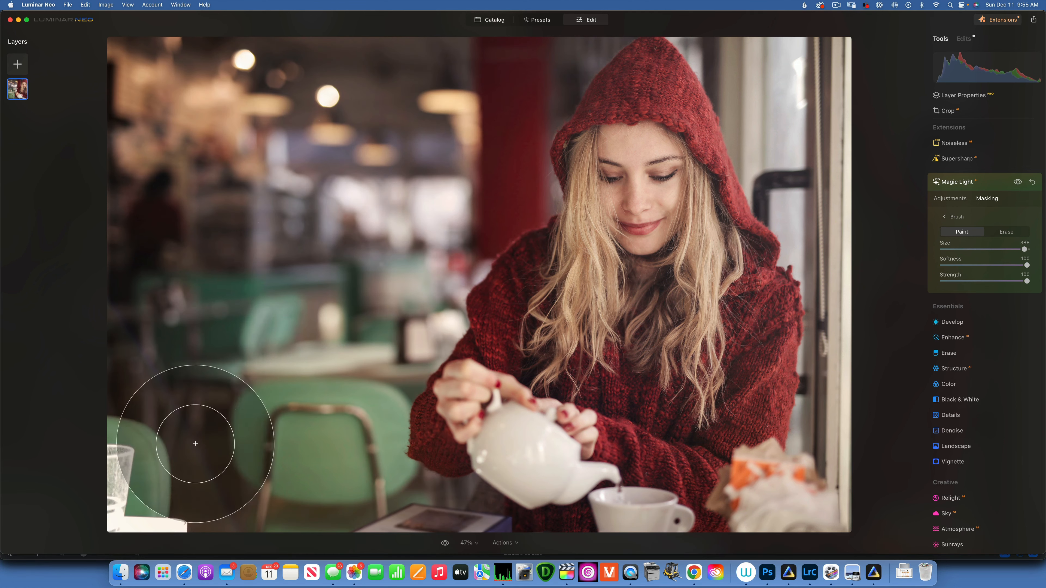
pyautogui.moveTo(275, 168)
pyautogui.mouseDown()
pyautogui.moveTo(210, 386)
pyautogui.moveTo(302, 184)
pyautogui.mouseUp()
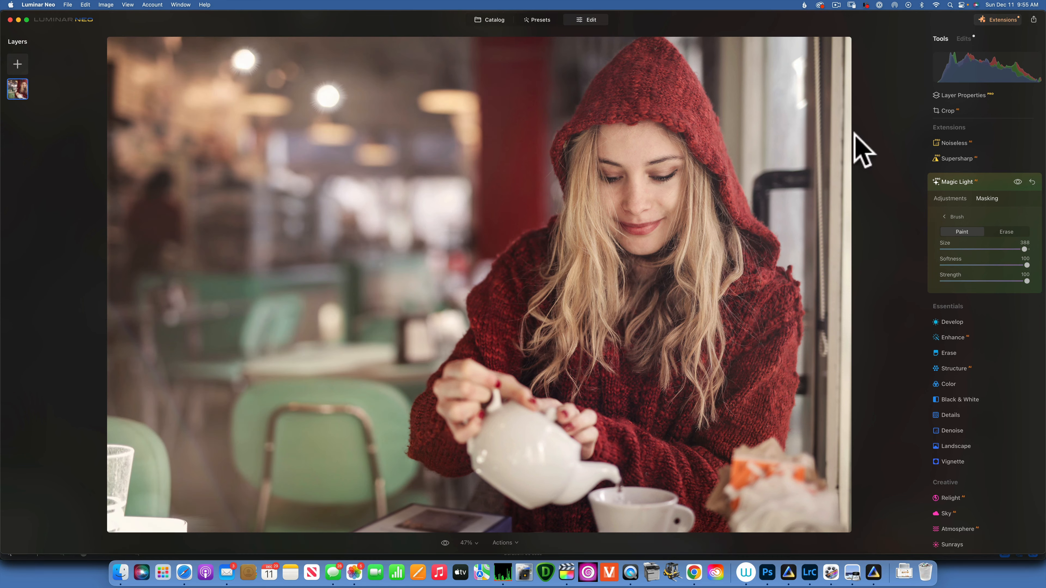
# Step: Open the catalog photo of Santa beside the Christmas tree for editing with the Magic Light tool
pyautogui.click(493, 20)
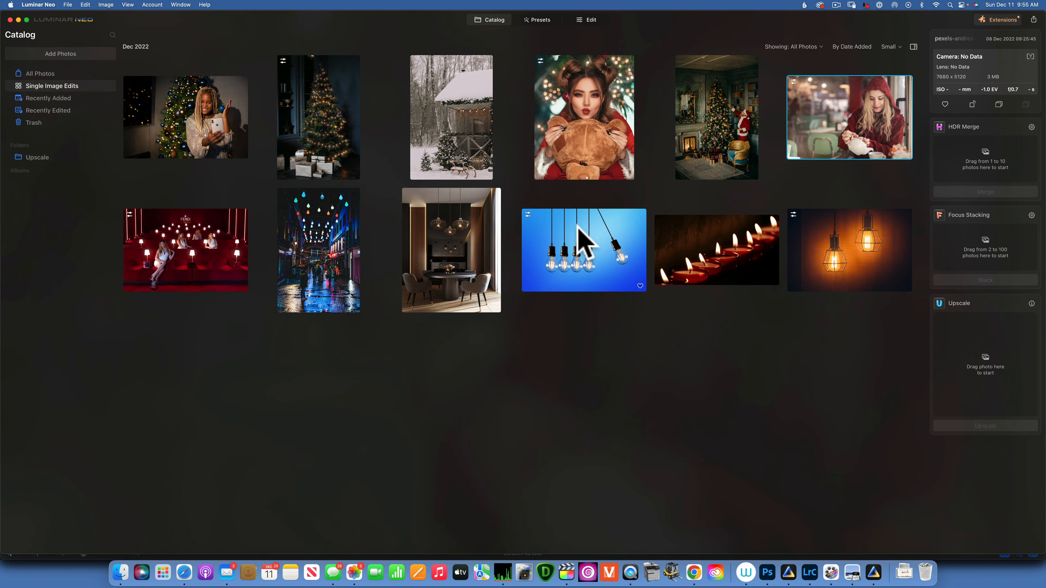
pyautogui.doubleClick(735, 119)
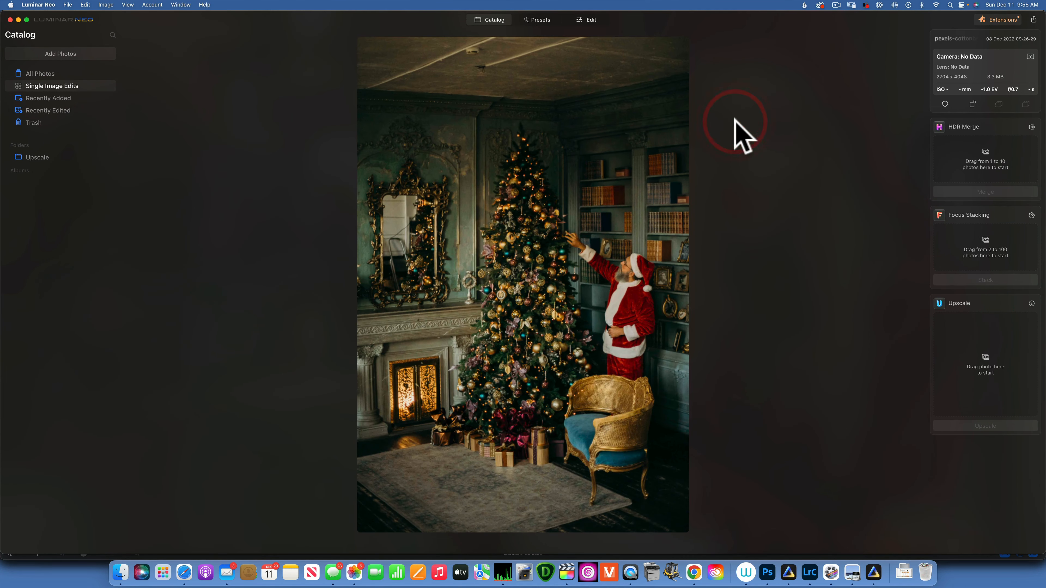
pyautogui.click(592, 20)
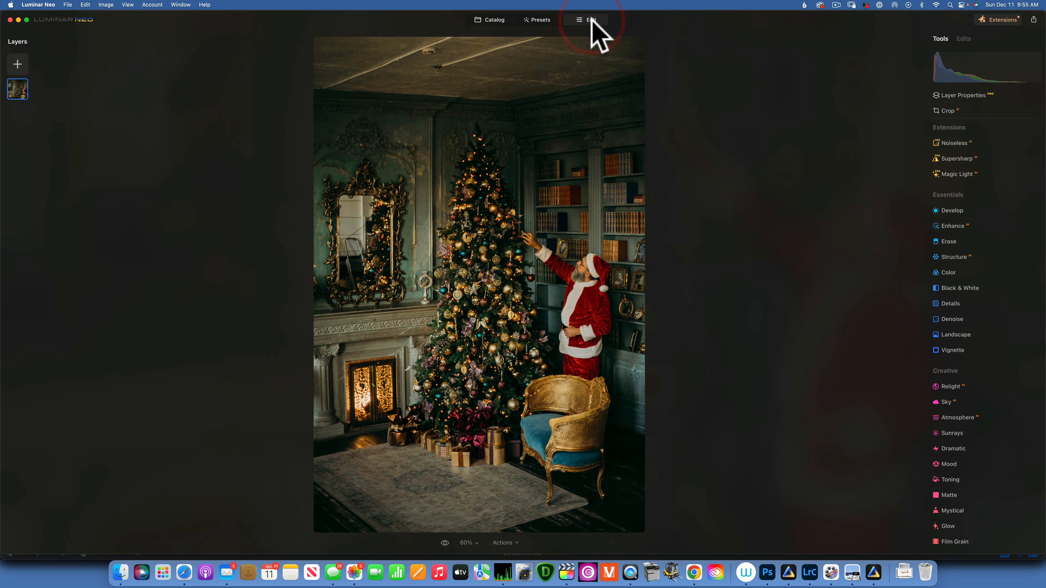
pyautogui.click(959, 173)
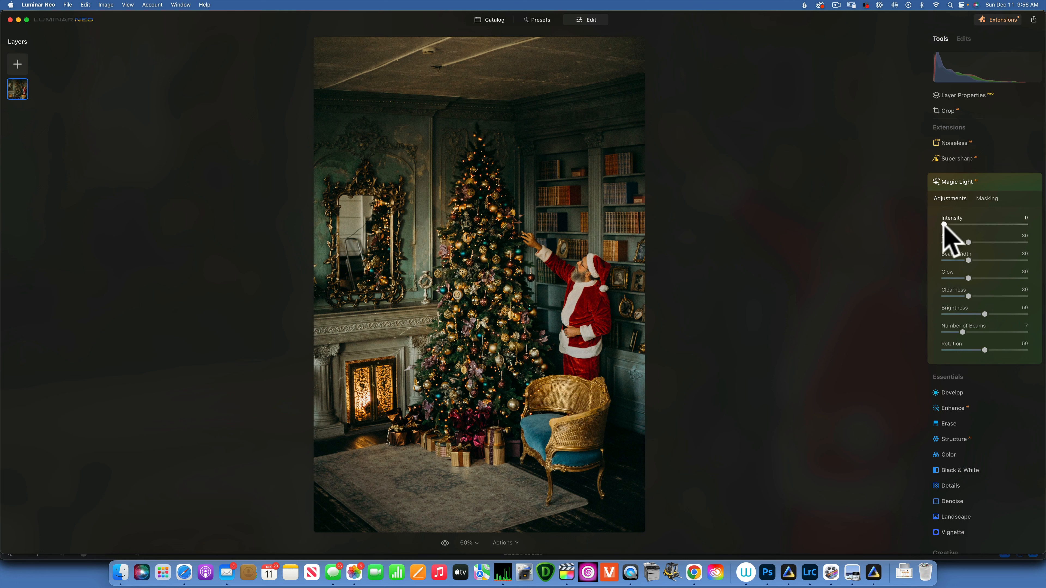
# Step: Set Magic Light on the Santa photo to Intensity 100 and Size 100
pyautogui.moveTo(1014, 228); pyautogui.dragTo(1028, 224)
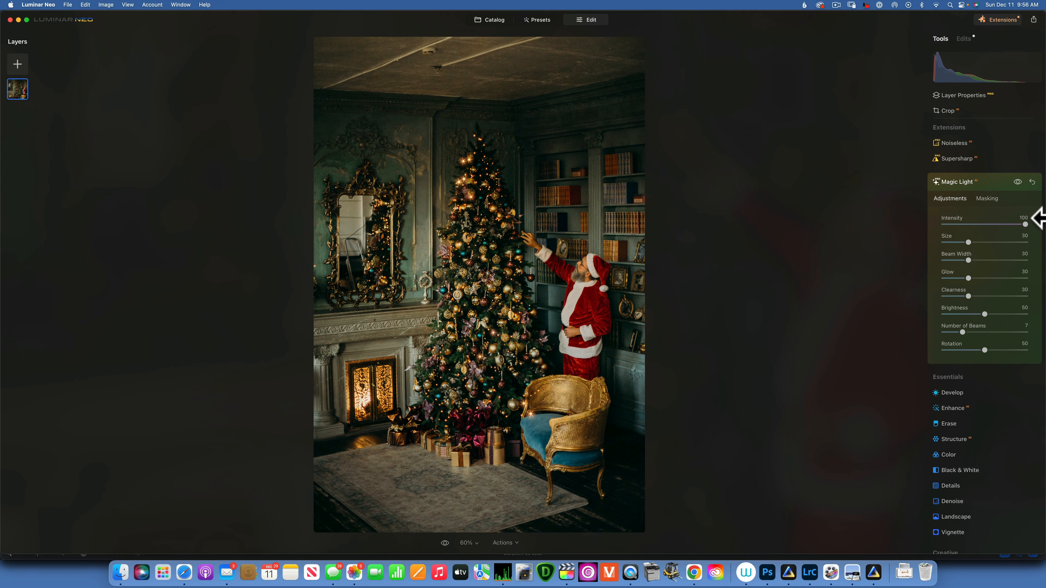
pyautogui.moveTo(968, 240); pyautogui.dragTo(1038, 234)
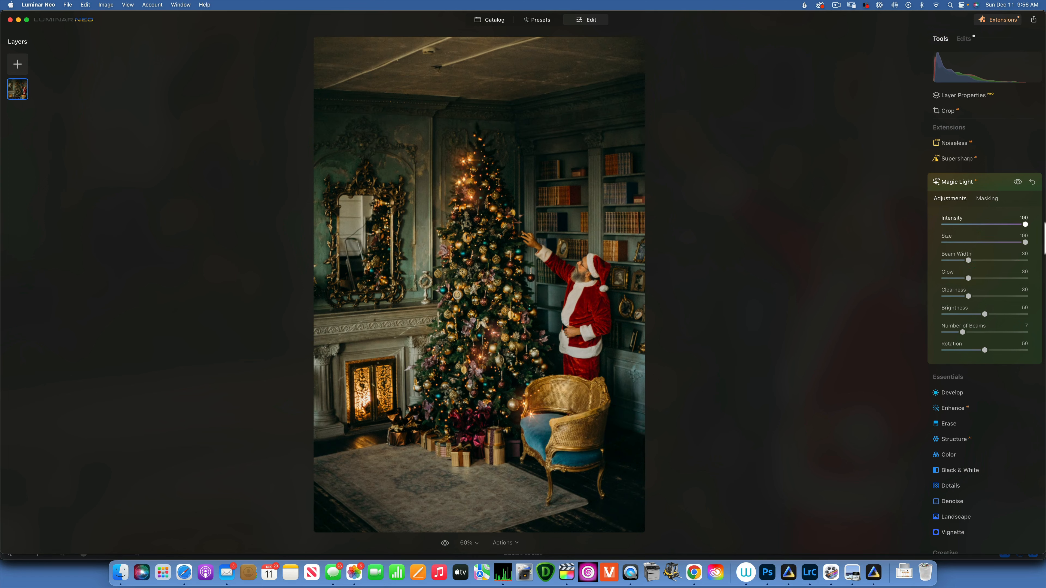
pyautogui.moveTo(1044, 223); pyautogui.dragTo(1044, 315)
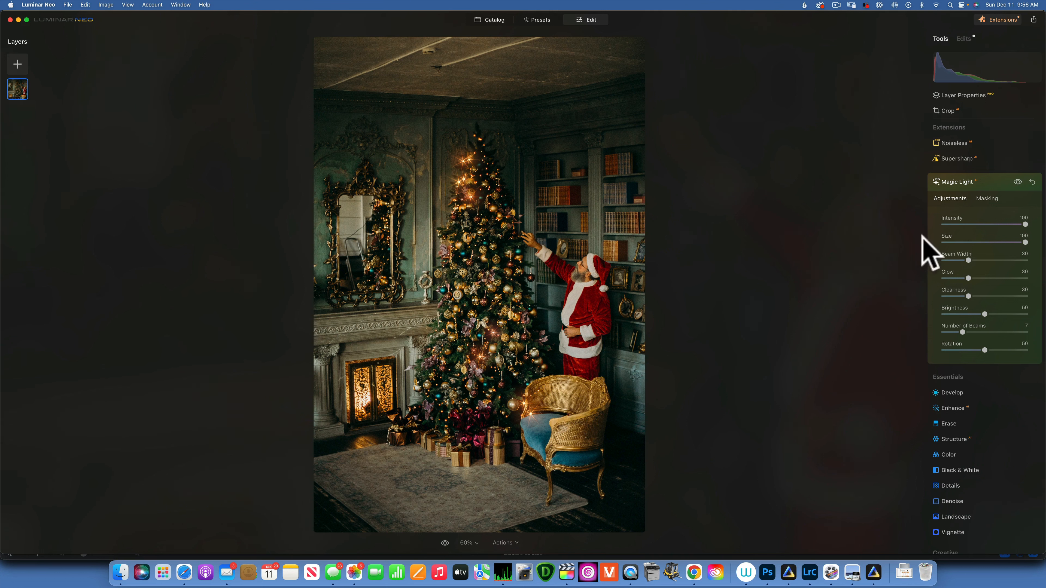
# Step: Open the catalog photo of the dining room with pendant lamps and set Magic Light to Intensity 31 with 5 beams
pyautogui.moveTo(1021, 226); pyautogui.dragTo(1027, 250)
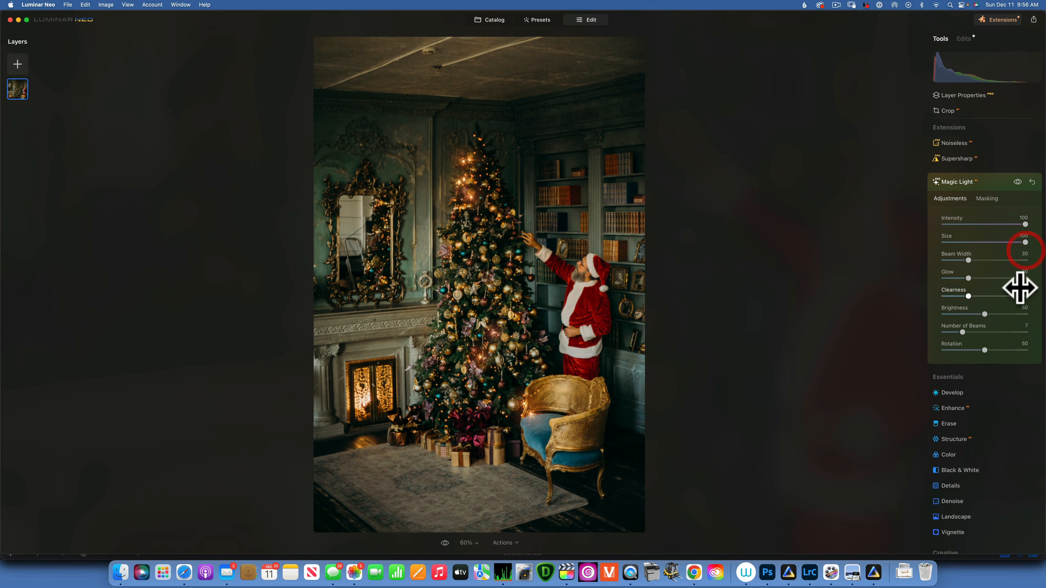
pyautogui.click(495, 20)
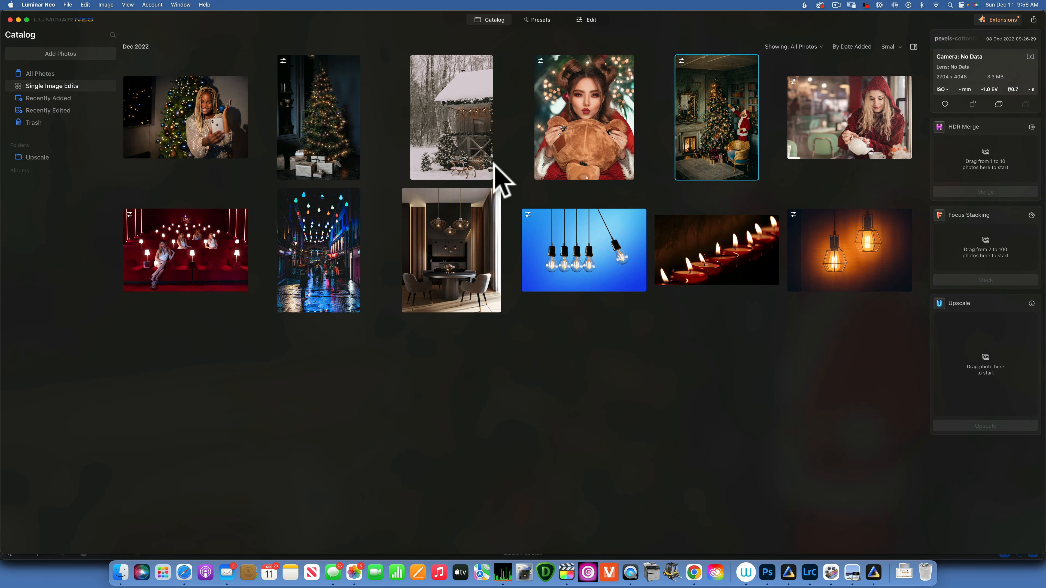
pyautogui.doubleClick(457, 244)
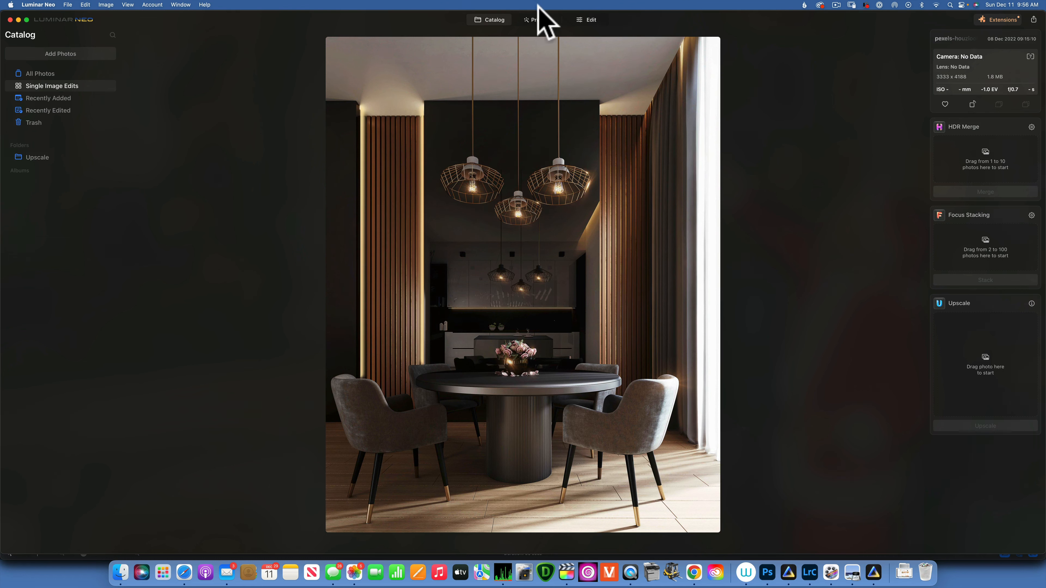
pyautogui.click(592, 20)
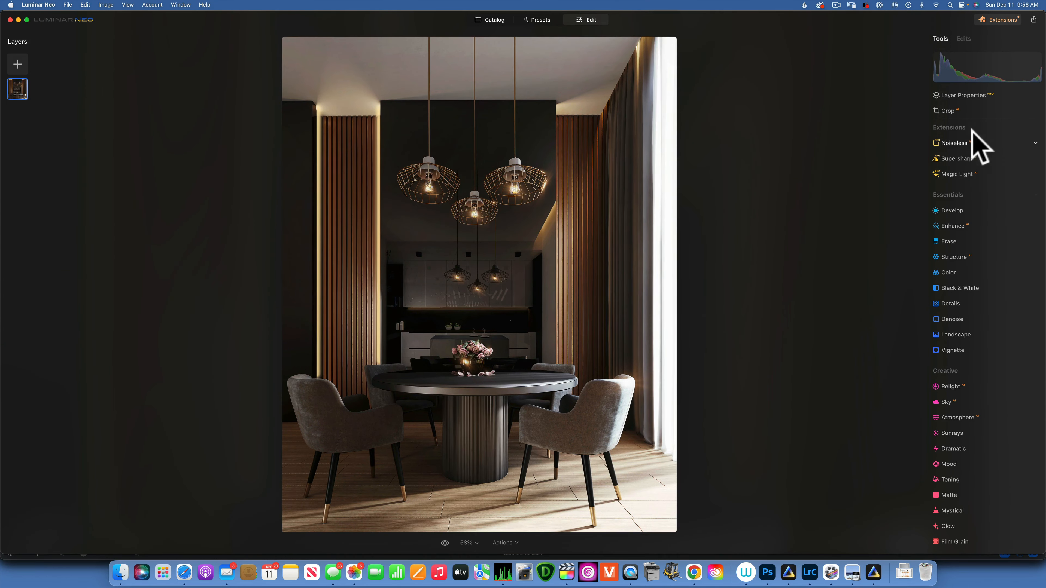
pyautogui.click(966, 175)
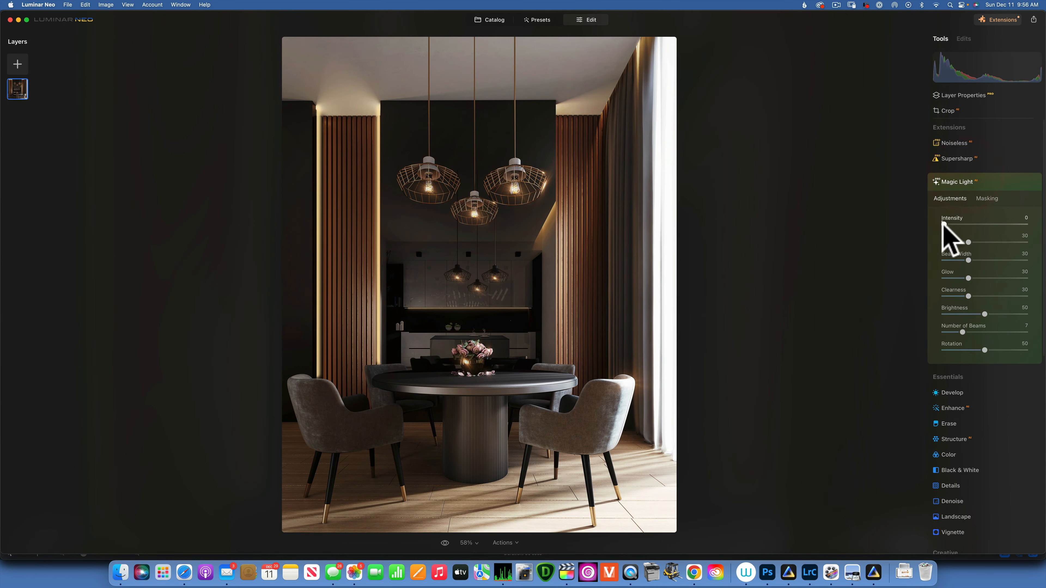
pyautogui.moveTo(942, 224); pyautogui.dragTo(974, 219)
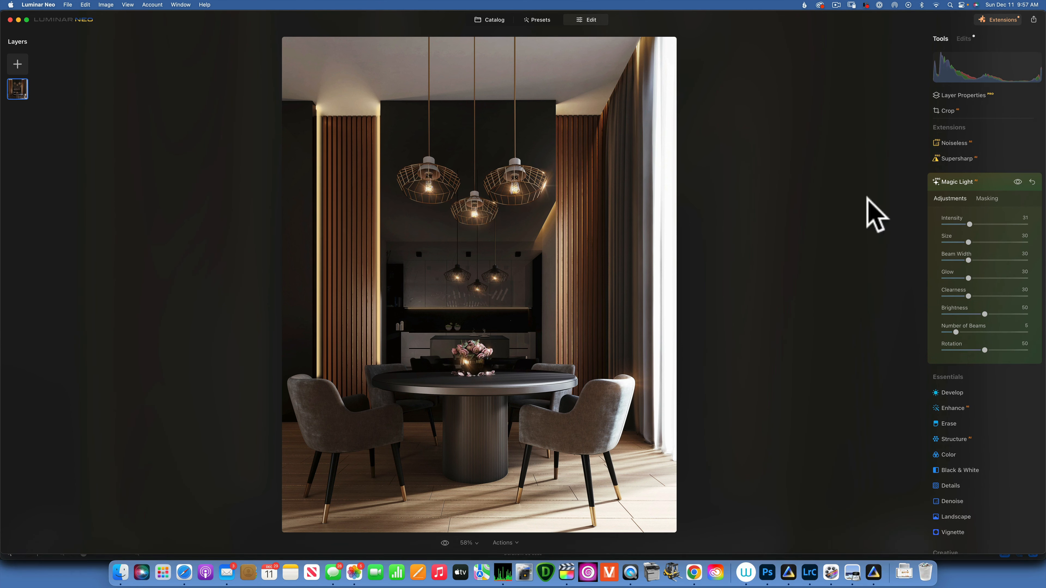
# Step: Open the catalog photo of light bulbs on a blue background and set its Magic Light Intensity to 100
pyautogui.click(490, 20)
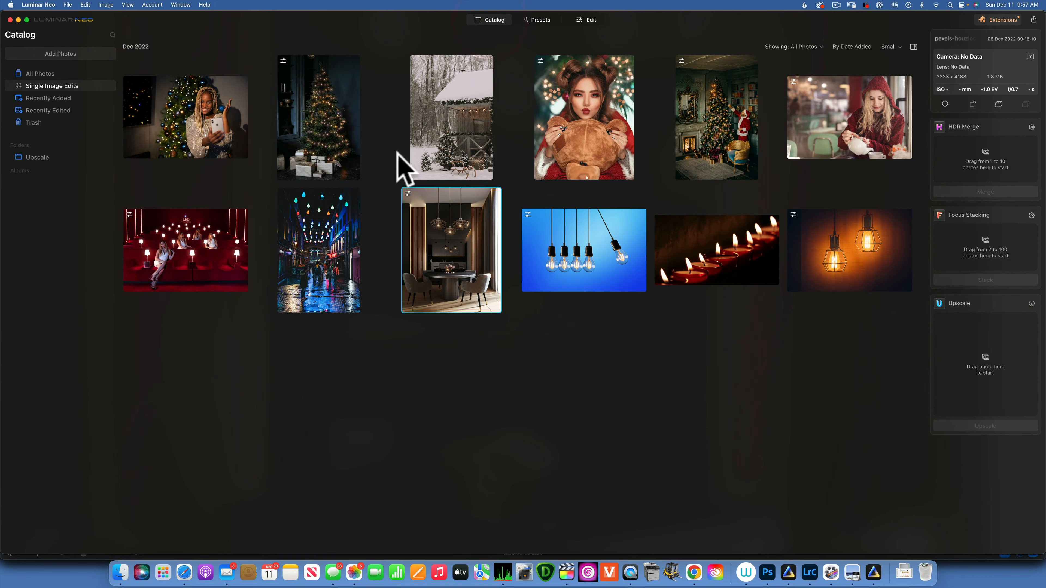
pyautogui.doubleClick(598, 246)
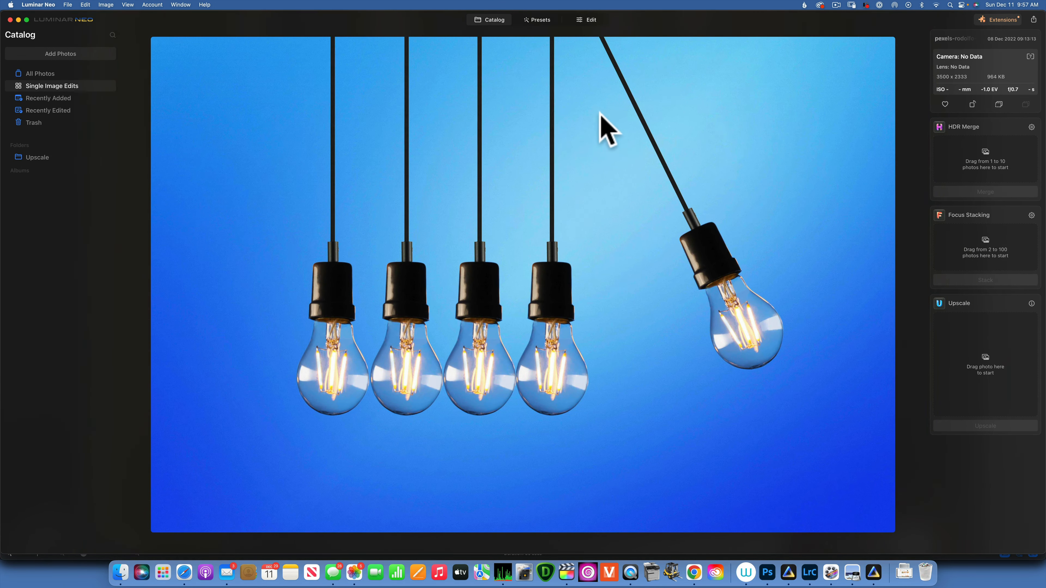
pyautogui.click(590, 20)
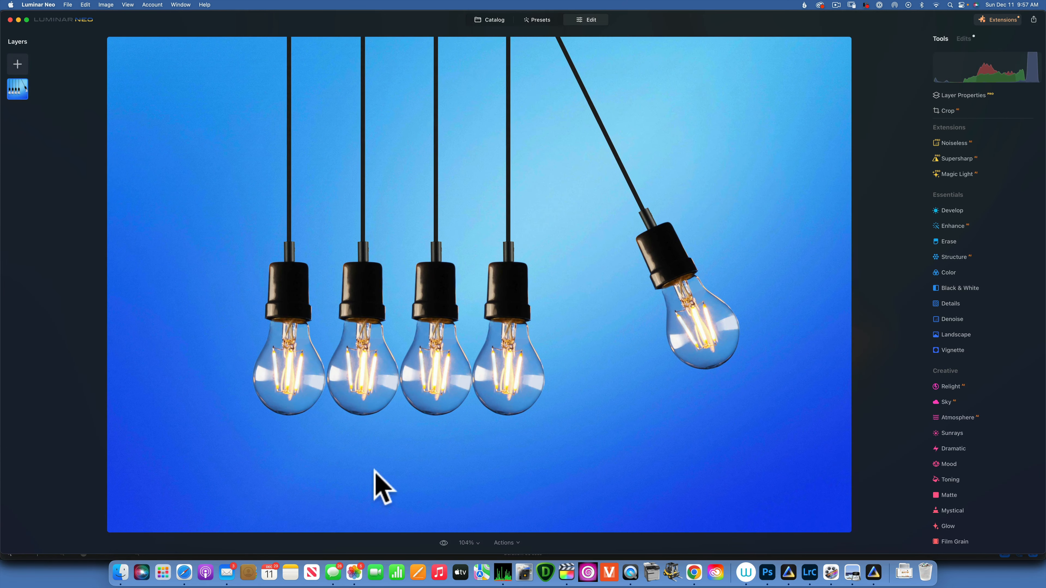
pyautogui.click(960, 174)
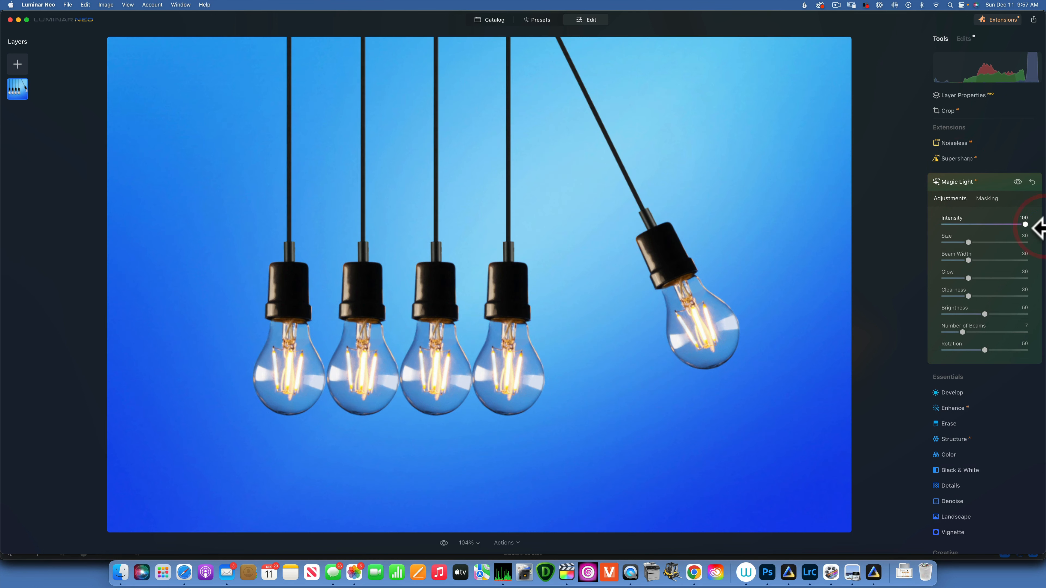
# Step: Sweep the Magic Light Intensity between 0 and 100 to compare its effect on the hanging bulbs
pyautogui.moveTo(1036, 226); pyautogui.dragTo(902, 210)
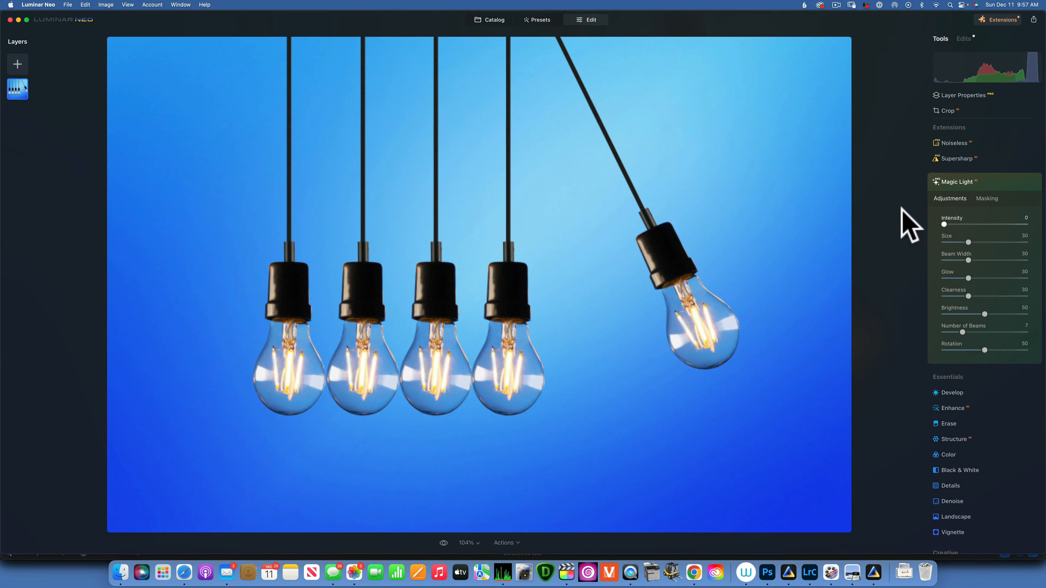
pyautogui.moveTo(1012, 236); pyautogui.dragTo(928, 238)
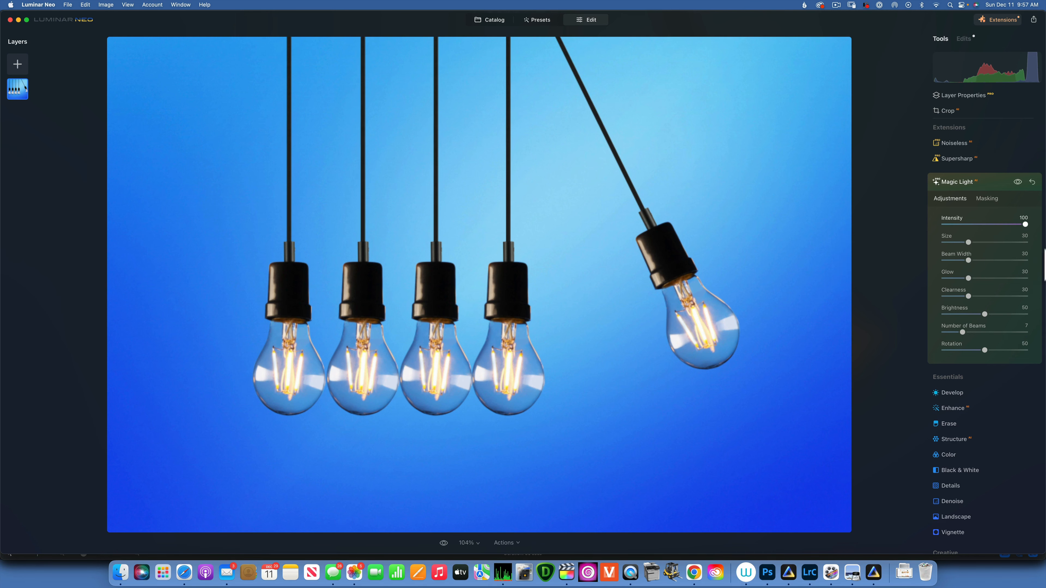
pyautogui.moveTo(1045, 249); pyautogui.dragTo(819, 238)
# Step: Open the snowy cabin photo from the catalog and apply Magic Light at Intensity 100, comparing it with a lower intensity
pyautogui.click(493, 20)
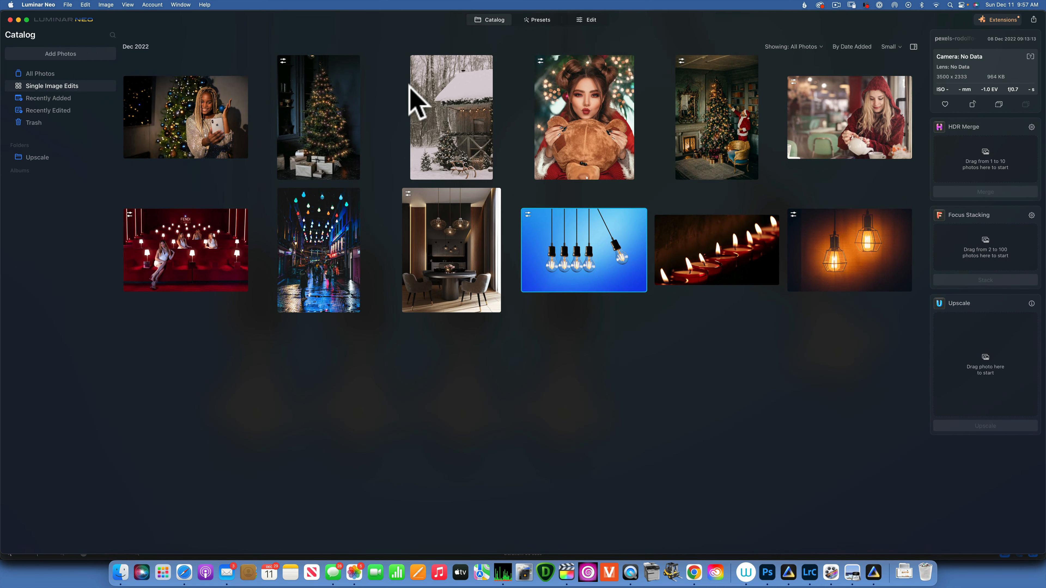
pyautogui.doubleClick(470, 131)
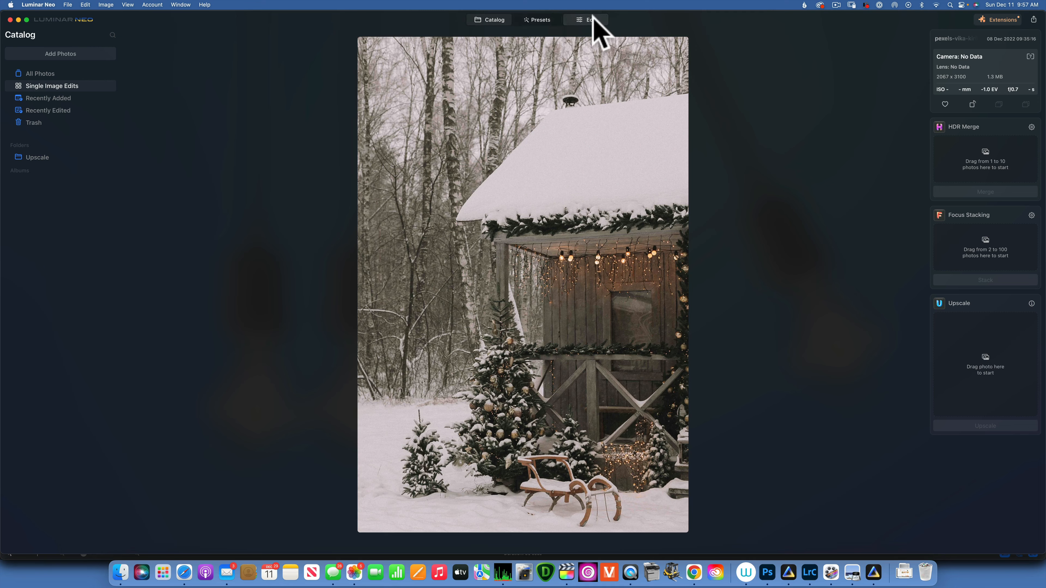
pyautogui.click(595, 20)
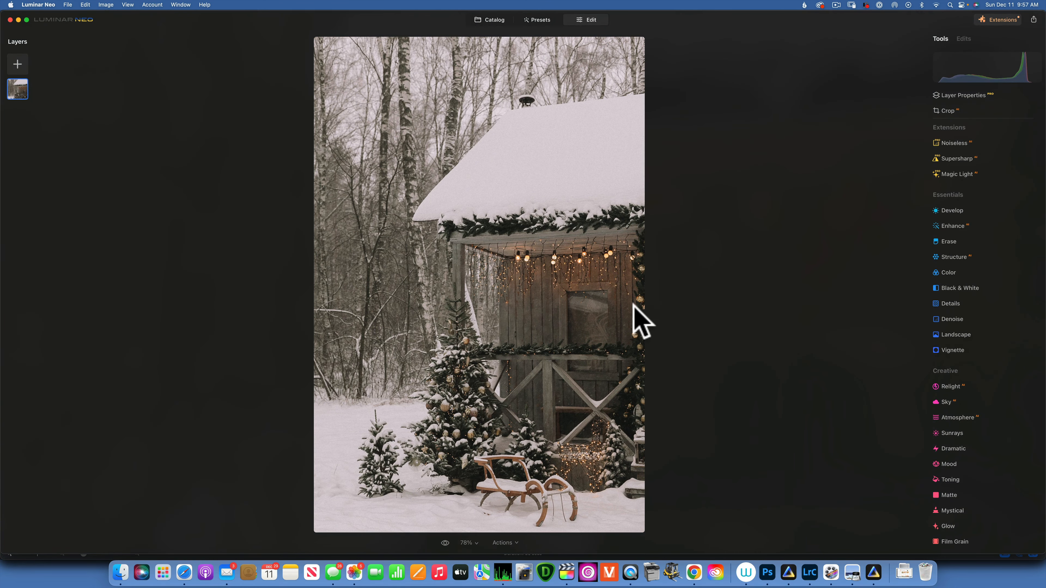
pyautogui.click(960, 174)
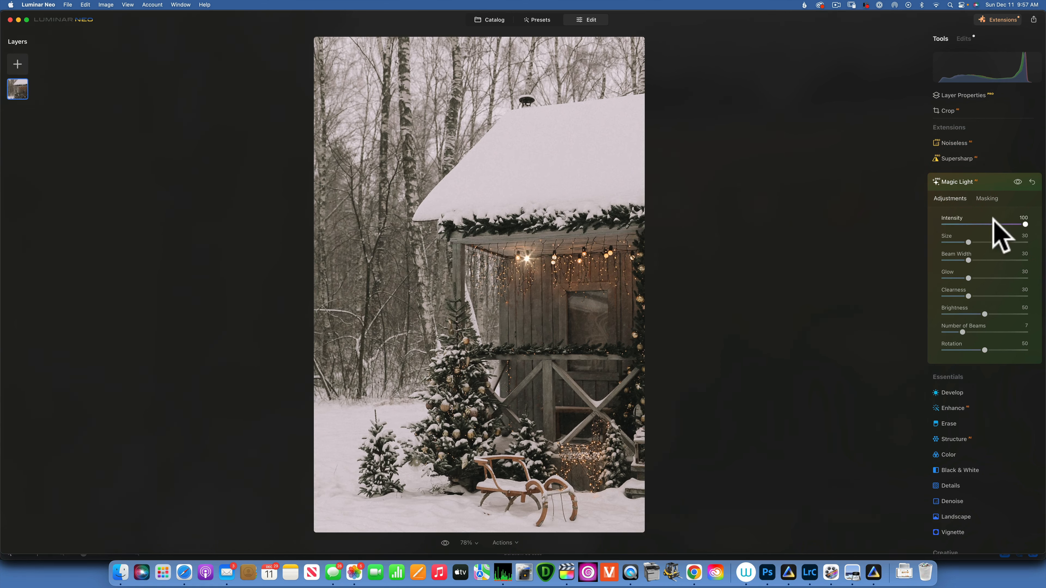
pyautogui.moveTo(1024, 224); pyautogui.dragTo(909, 222)
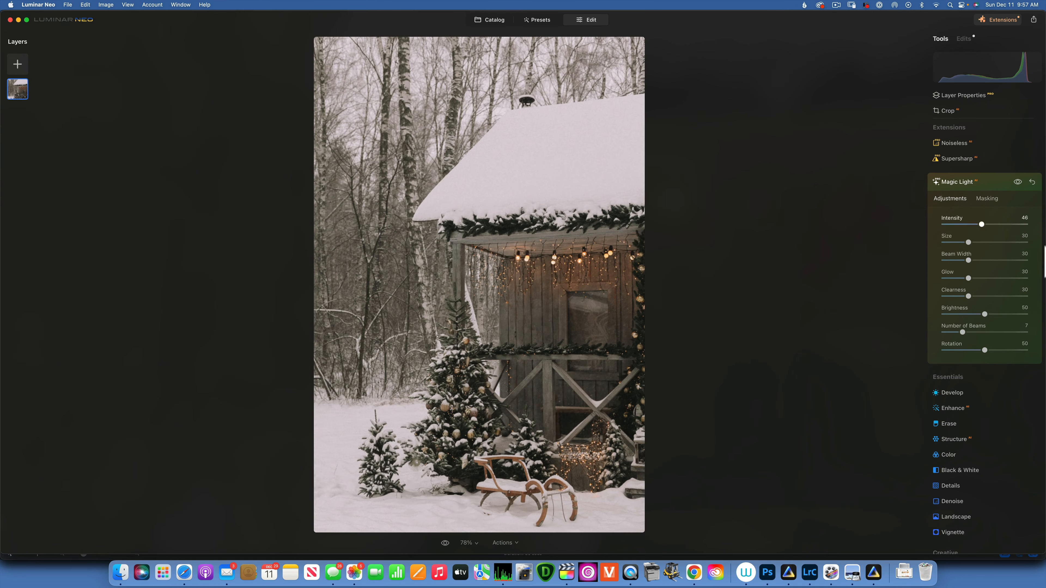
pyautogui.moveTo(982, 224); pyautogui.dragTo(1025, 224)
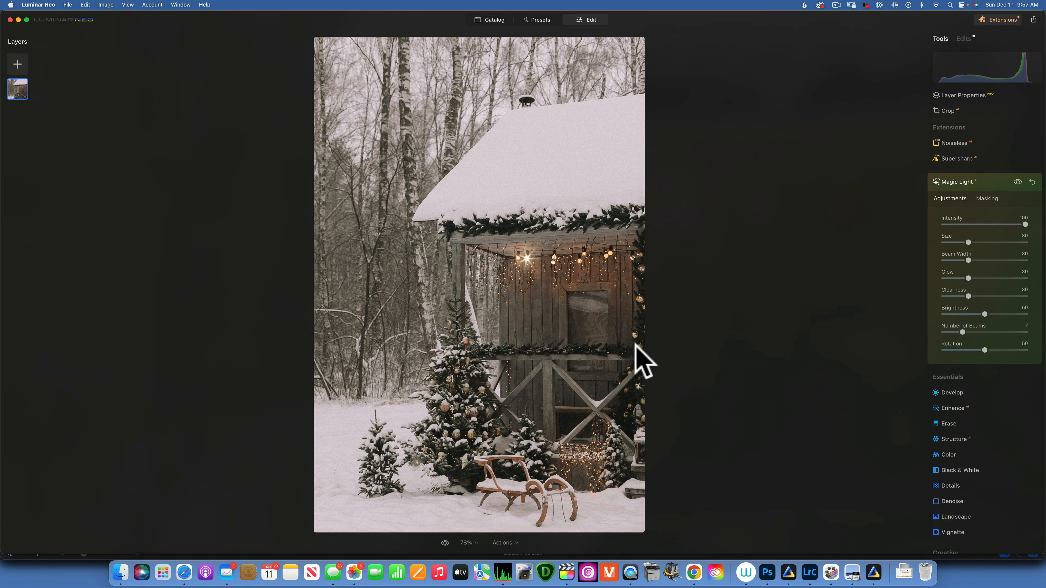
# Step: Open the catalog photo of the night street with colored bulbs for editing with the Magic Light tool
pyautogui.click(499, 19)
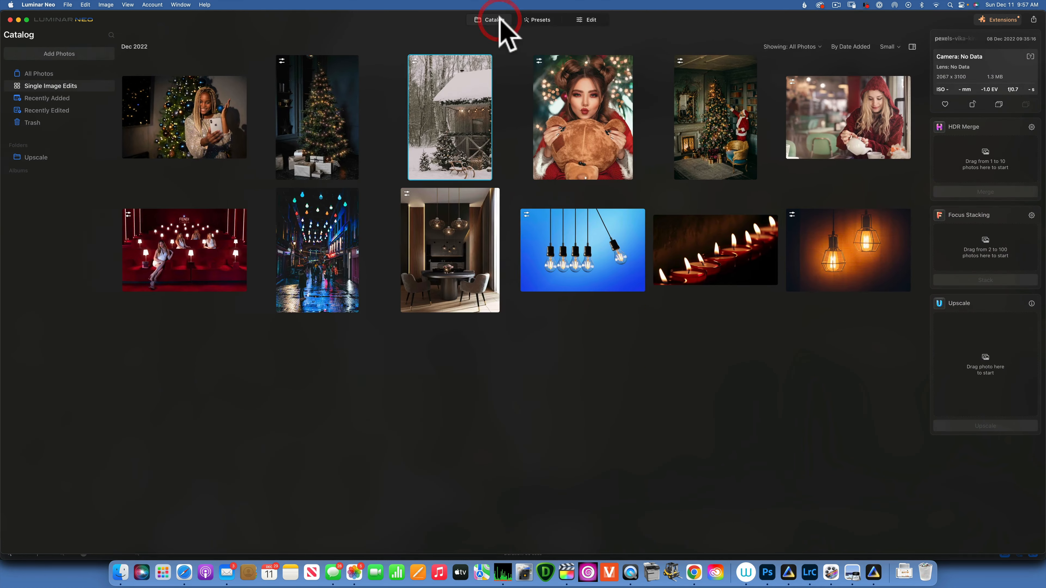
pyautogui.doubleClick(304, 242)
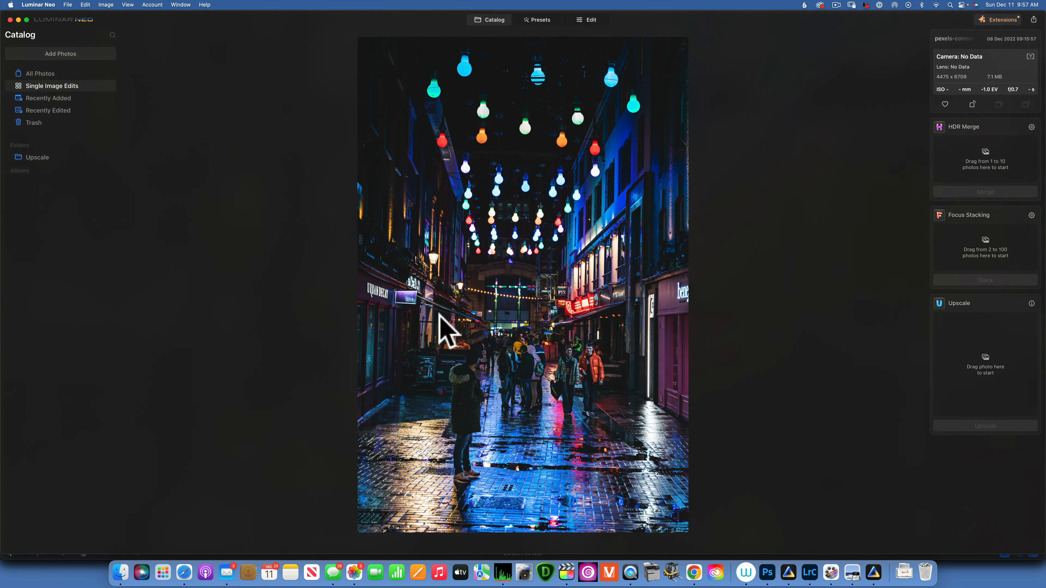
pyautogui.click(597, 17)
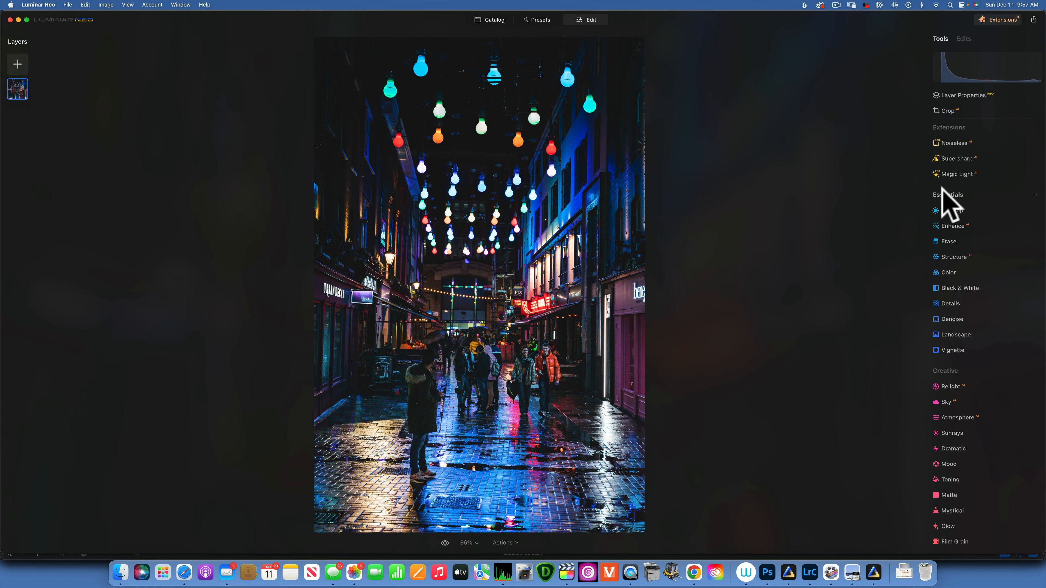
pyautogui.click(957, 174)
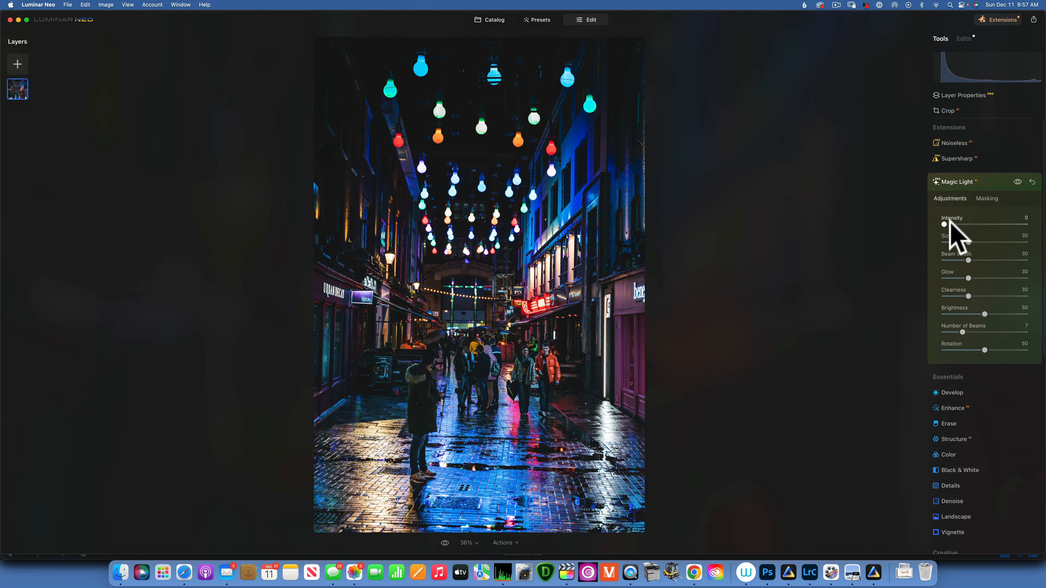
# Step: Set Magic Light on the night street photo to Intensity 32, 5 beams and Clearness 11
pyautogui.moveTo(946, 224); pyautogui.dragTo(969, 216)
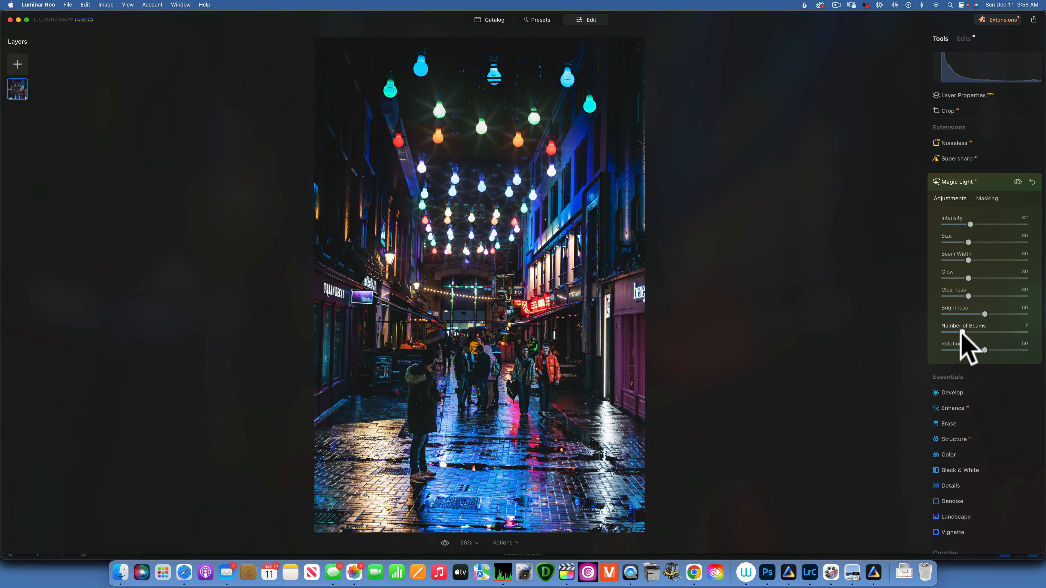
pyautogui.moveTo(960, 328); pyautogui.dragTo(956, 331)
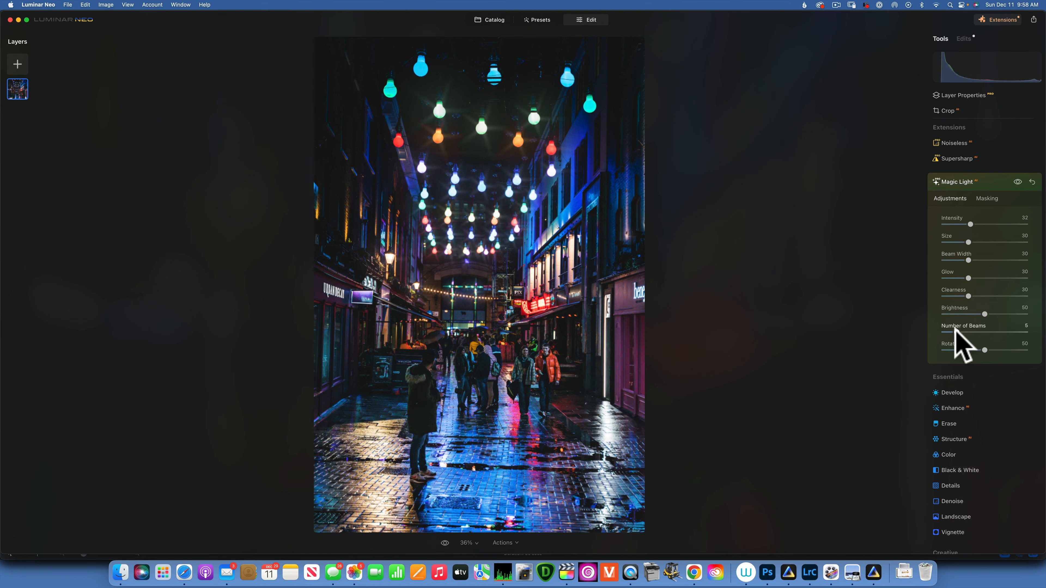
pyautogui.moveTo(966, 290); pyautogui.dragTo(952, 288)
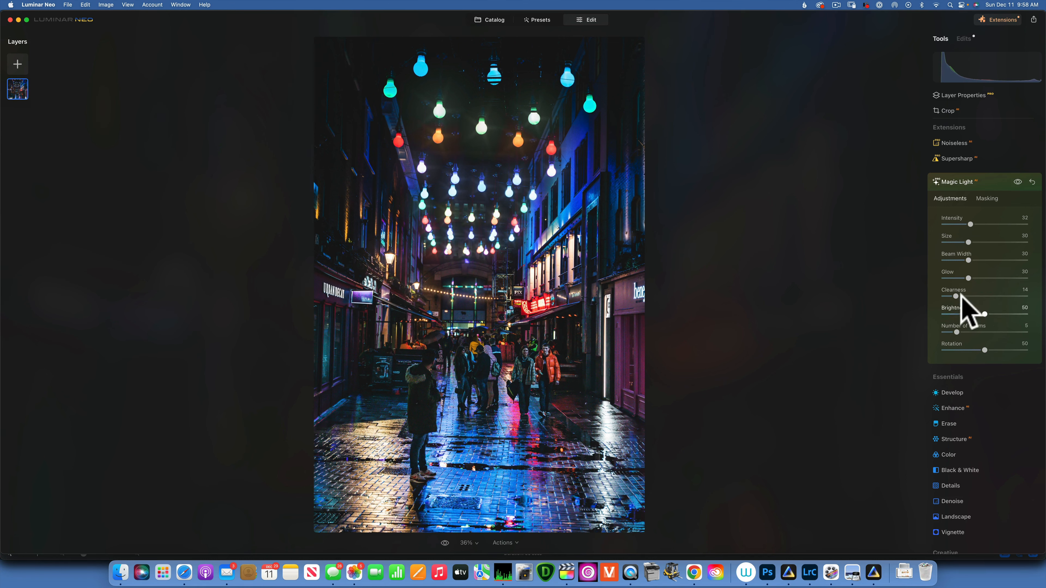
pyautogui.moveTo(955, 296); pyautogui.dragTo(935, 290)
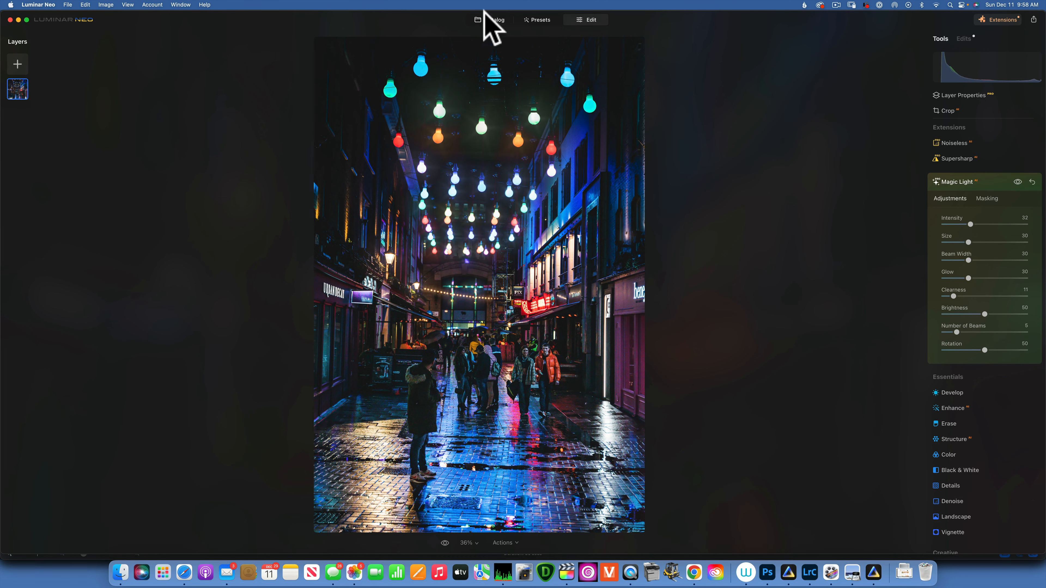
# Step: Open the catalog photo of the woman holding a phone beside the Christmas tree for editing with the Magic Light tool
pyautogui.click(489, 19)
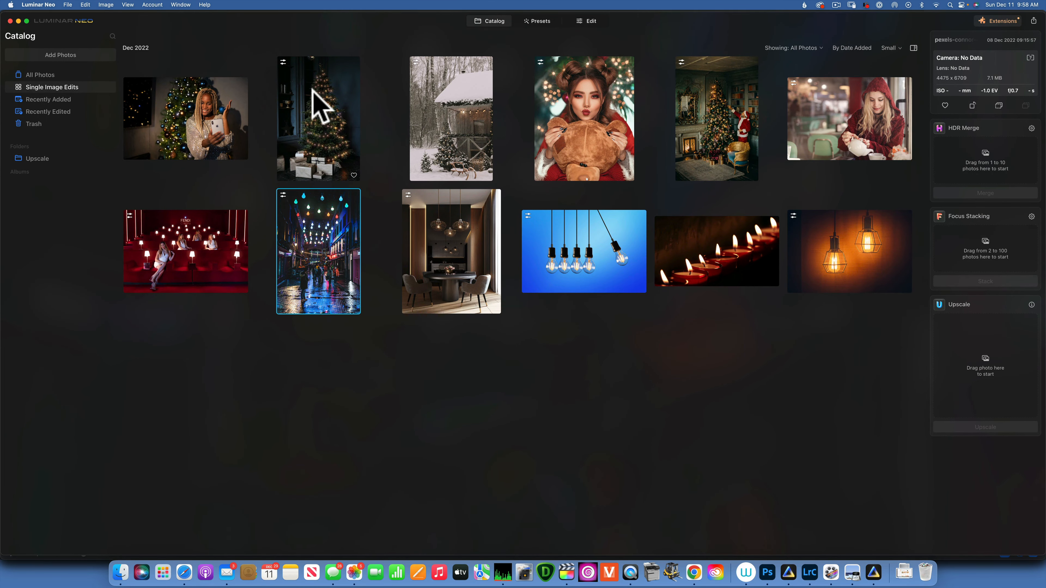
pyautogui.doubleClick(168, 108)
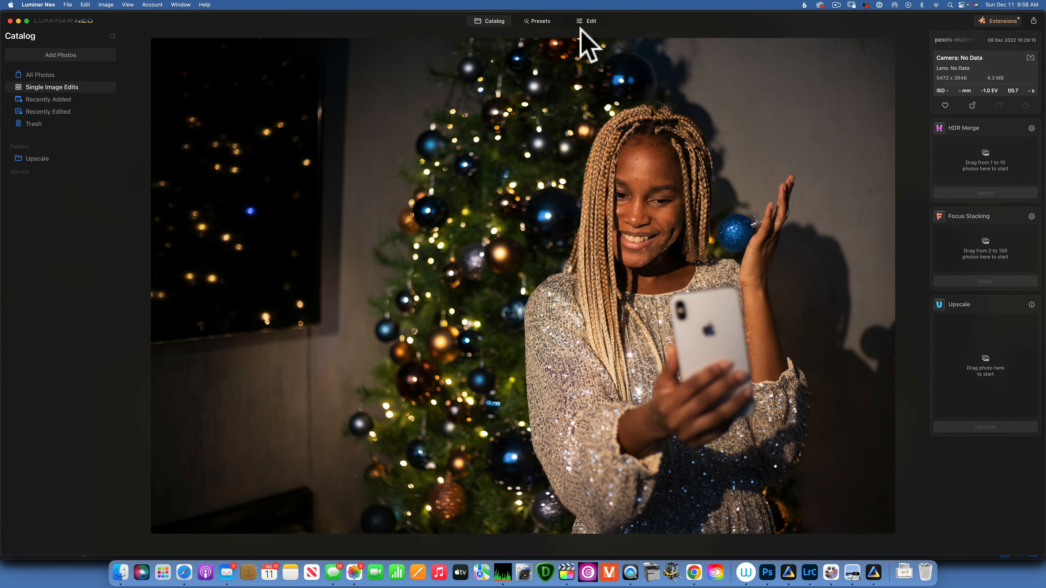
pyautogui.click(594, 23)
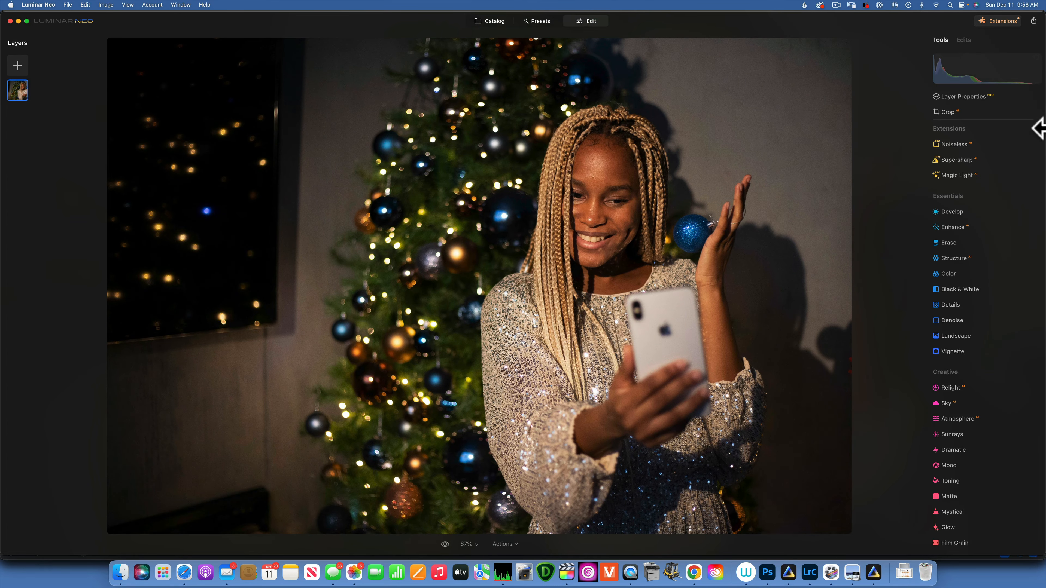
pyautogui.click(957, 175)
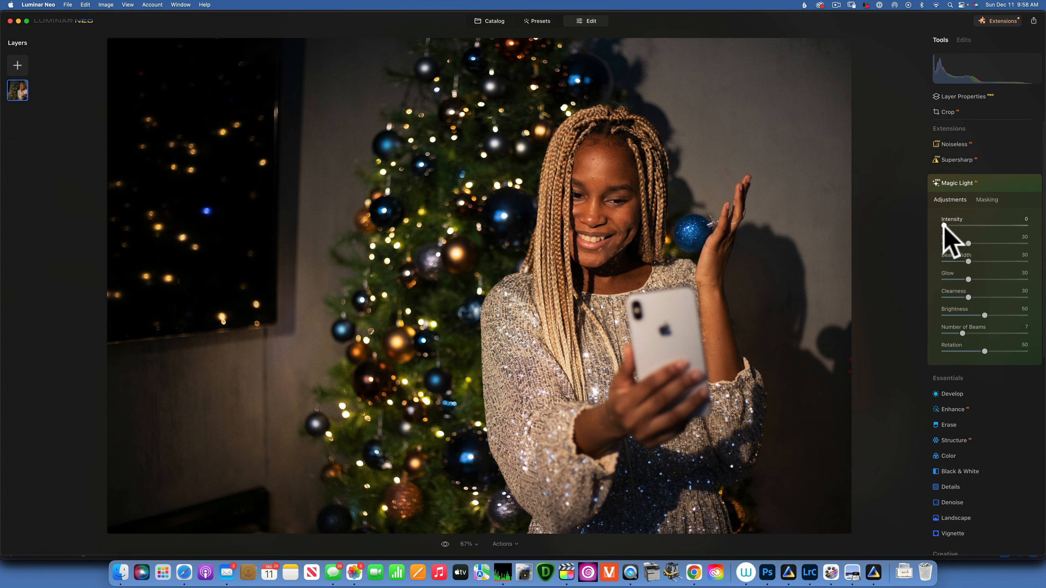
# Step: Add strong beams to the tree lights with Magic Light at Intensity 72, Clearness 57, 8 beams and Rotation 19
pyautogui.moveTo(973, 225)
pyautogui.mouseDown()
pyautogui.moveTo(1045, 237)
pyautogui.moveTo(949, 226)
pyautogui.moveTo(960, 226)
pyautogui.mouseUp()
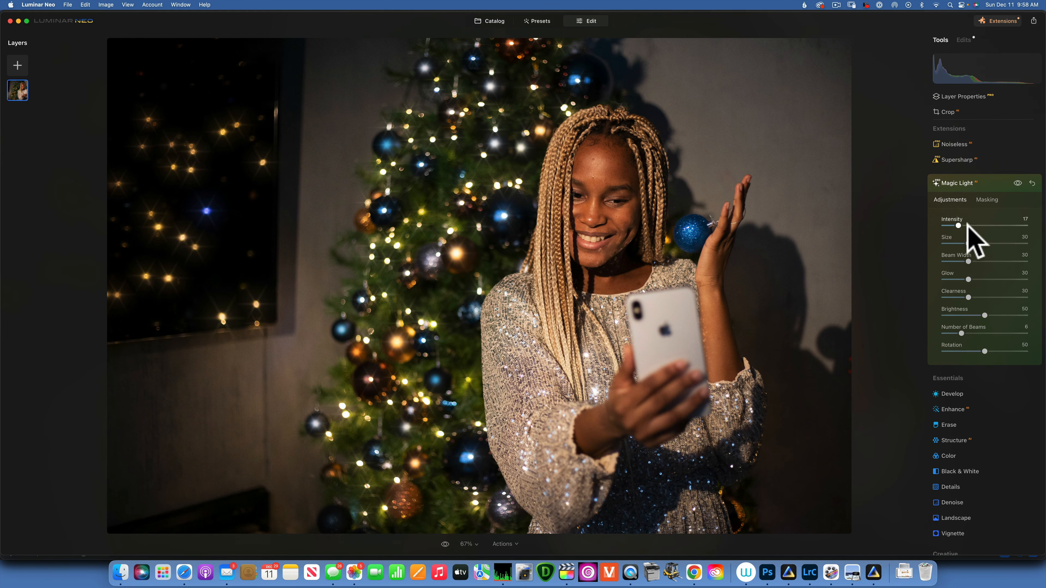
pyautogui.moveTo(958, 226); pyautogui.dragTo(1003, 225)
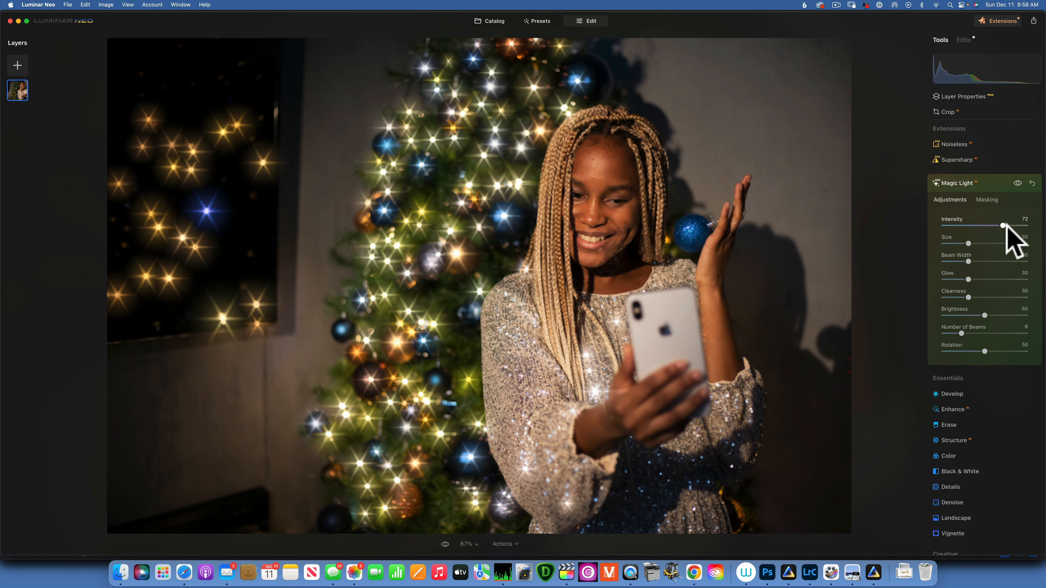
pyautogui.moveTo(977, 292)
pyautogui.mouseDown()
pyautogui.moveTo(999, 290)
pyautogui.moveTo(990, 286)
pyautogui.mouseUp()
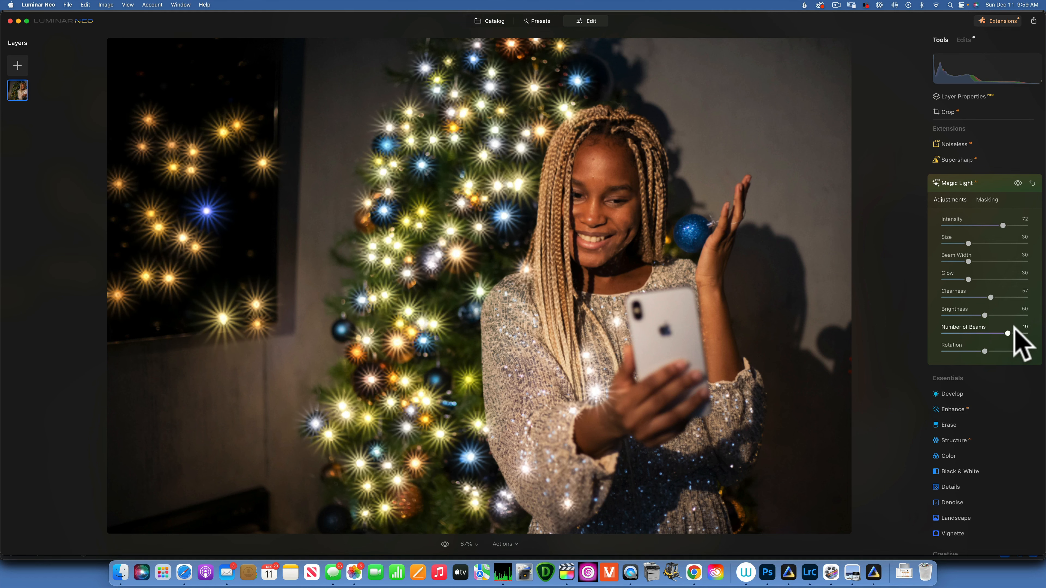
pyautogui.moveTo(988, 333); pyautogui.dragTo(958, 351)
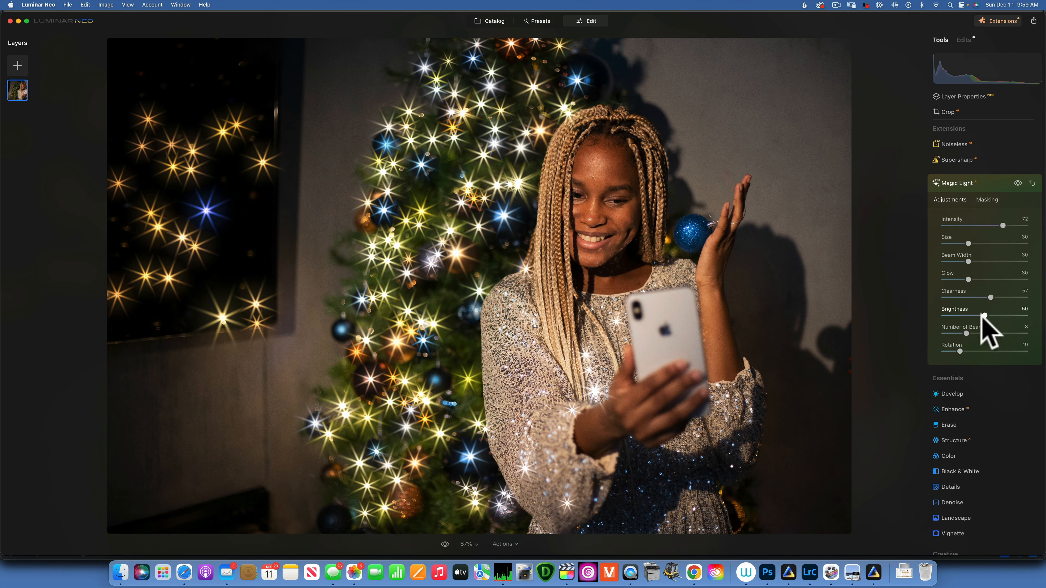
# Step: Soften the tree lights with Clearness 8, Beam Width 12, Glow 9 and Intensity 38
pyautogui.moveTo(991, 298); pyautogui.dragTo(945, 293)
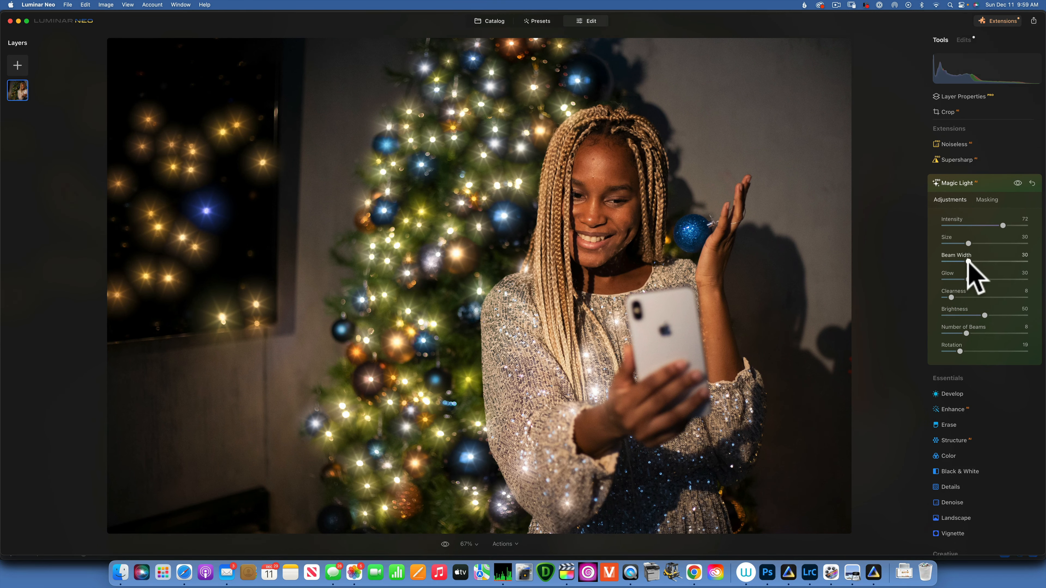
pyautogui.moveTo(967, 262); pyautogui.dragTo(949, 278)
pyautogui.moveTo(1011, 225); pyautogui.dragTo(975, 224)
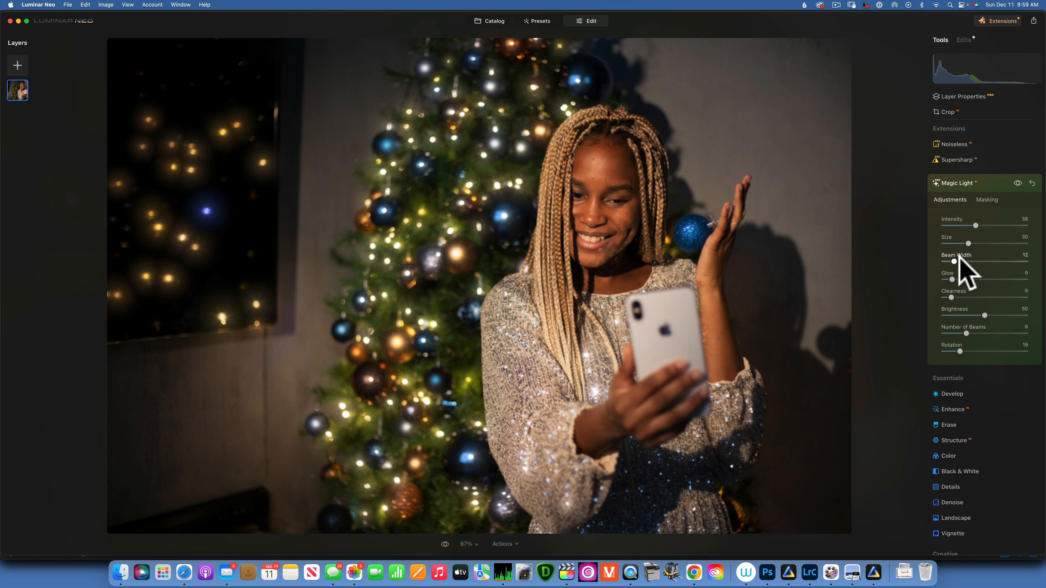
# Step: Fine-tune the tree lights to Clearness 13, Beam Width 20, Brightness 35, Intensity 43 and 6 beams
pyautogui.click(955, 297)
pyautogui.moveTo(954, 262)
pyautogui.mouseDown()
pyautogui.moveTo(991, 262)
pyautogui.moveTo(961, 262)
pyautogui.mouseUp()
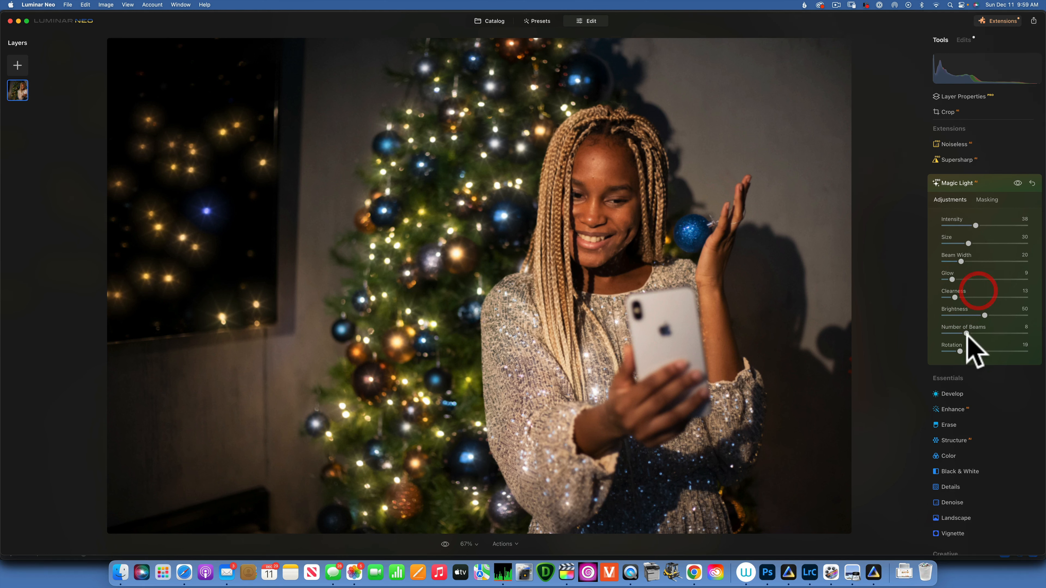
pyautogui.moveTo(984, 315)
pyautogui.mouseDown()
pyautogui.moveTo(944, 314)
pyautogui.moveTo(973, 315)
pyautogui.mouseUp()
pyautogui.moveTo(975, 225)
pyautogui.mouseDown()
pyautogui.moveTo(1007, 225)
pyautogui.moveTo(974, 225)
pyautogui.mouseUp()
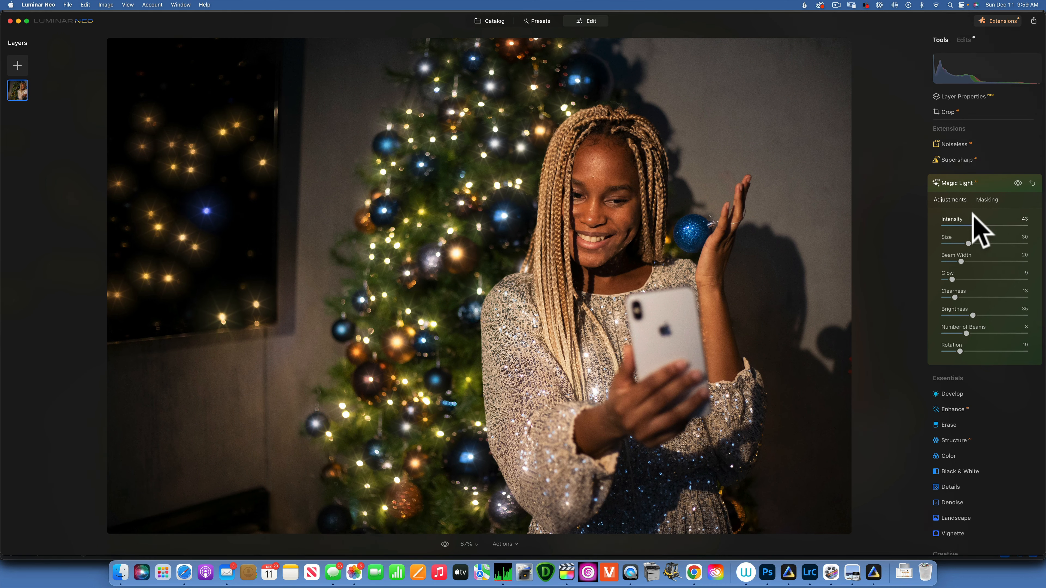
pyautogui.moveTo(966, 333); pyautogui.dragTo(963, 332)
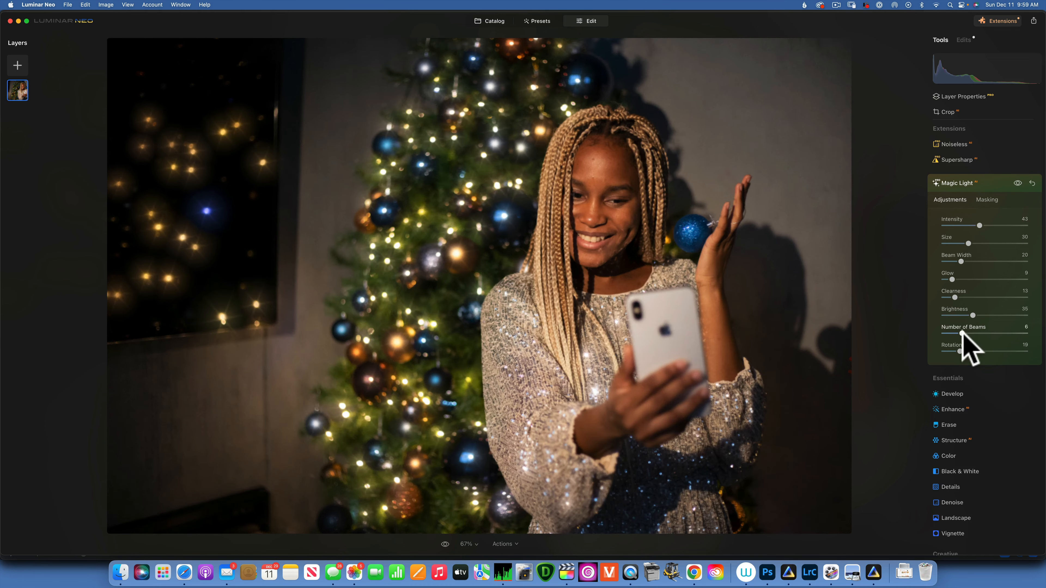